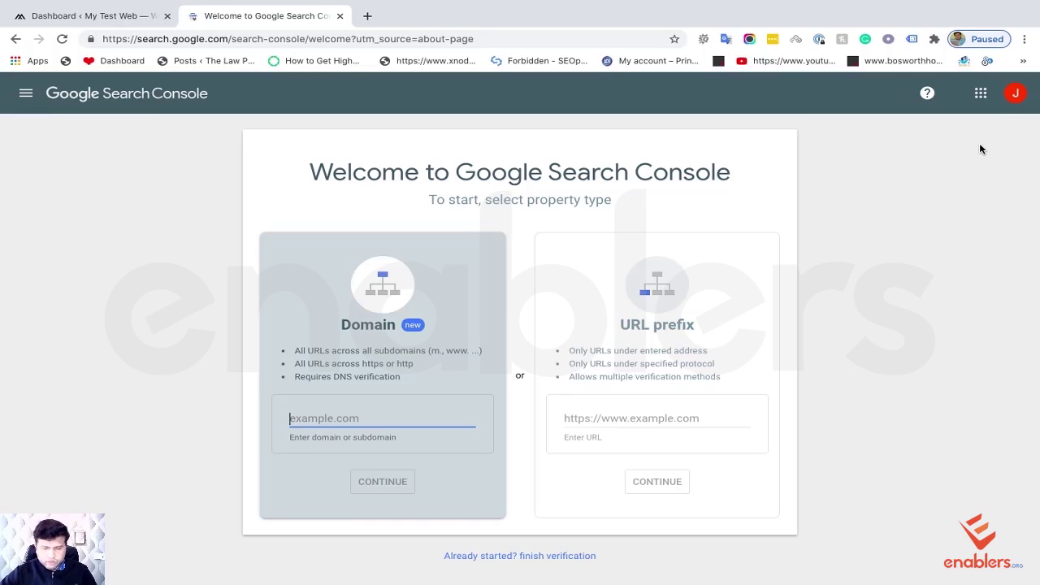
# Step: Check which Google account is signed in to Search Console
pyautogui.click(1015, 95)
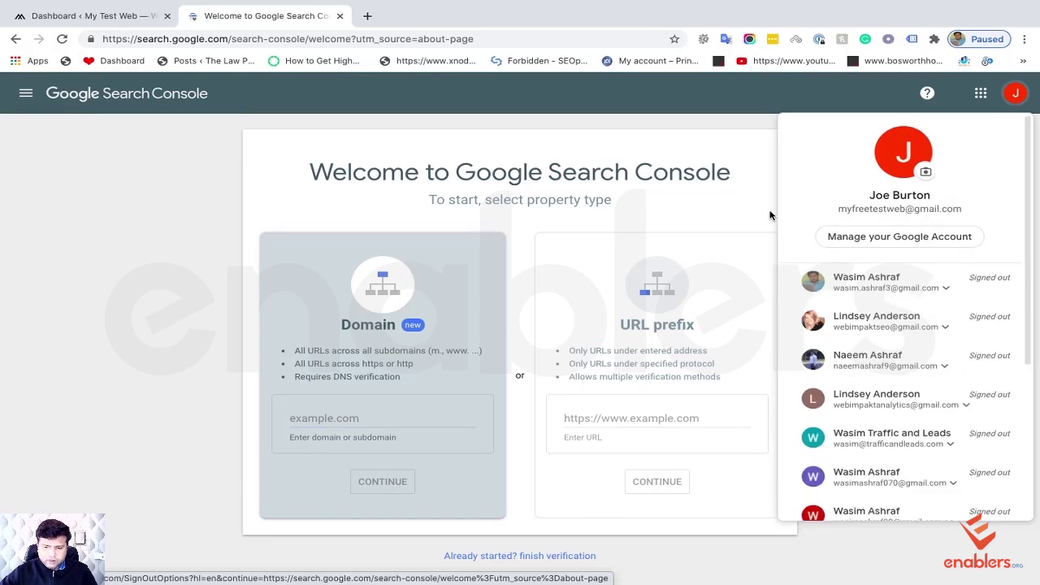
pyautogui.click(710, 215)
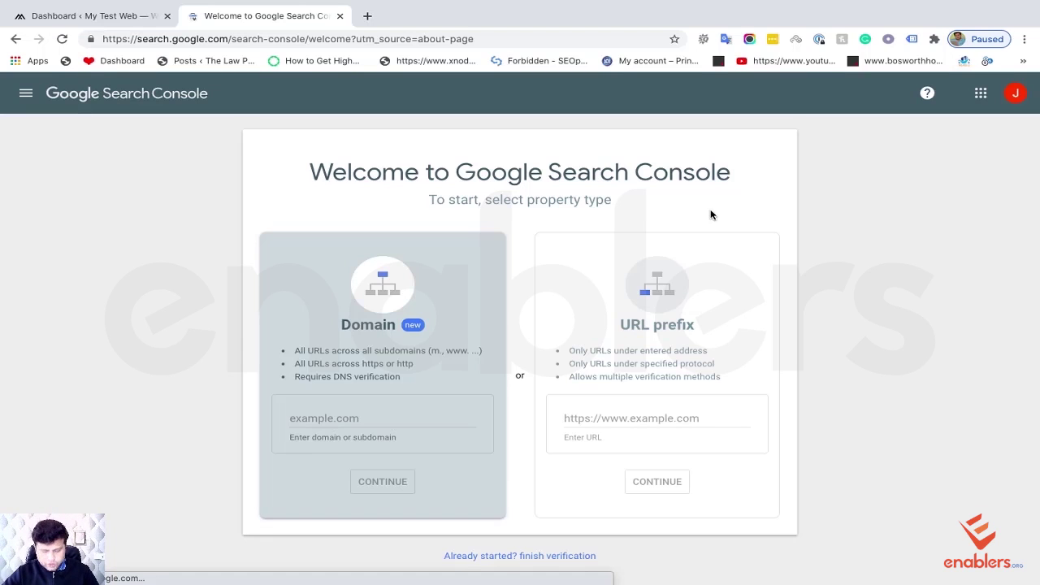
pyautogui.click(108, 24)
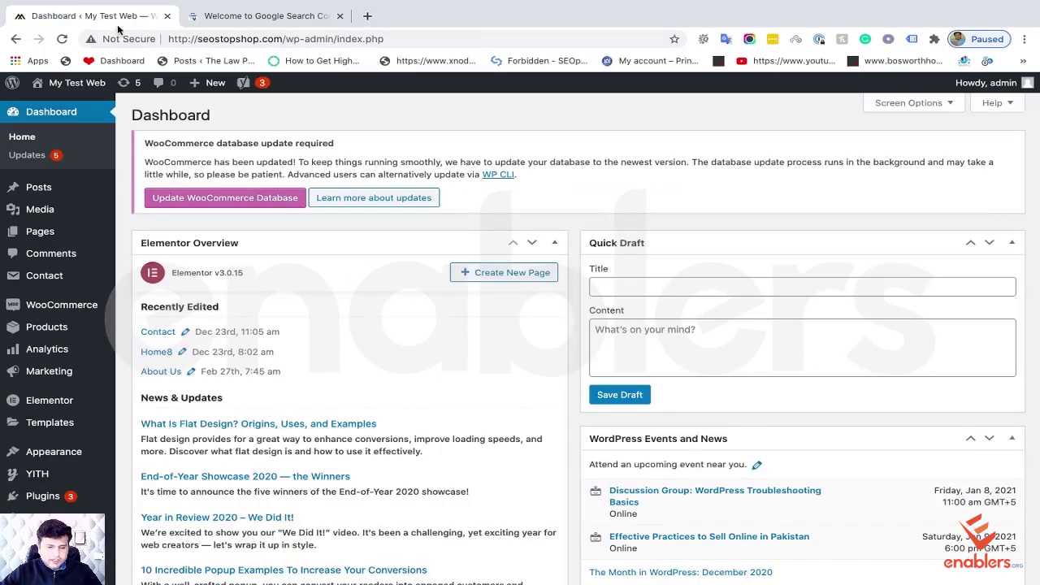
pyautogui.click(286, 39)
pyautogui.click(286, 39)
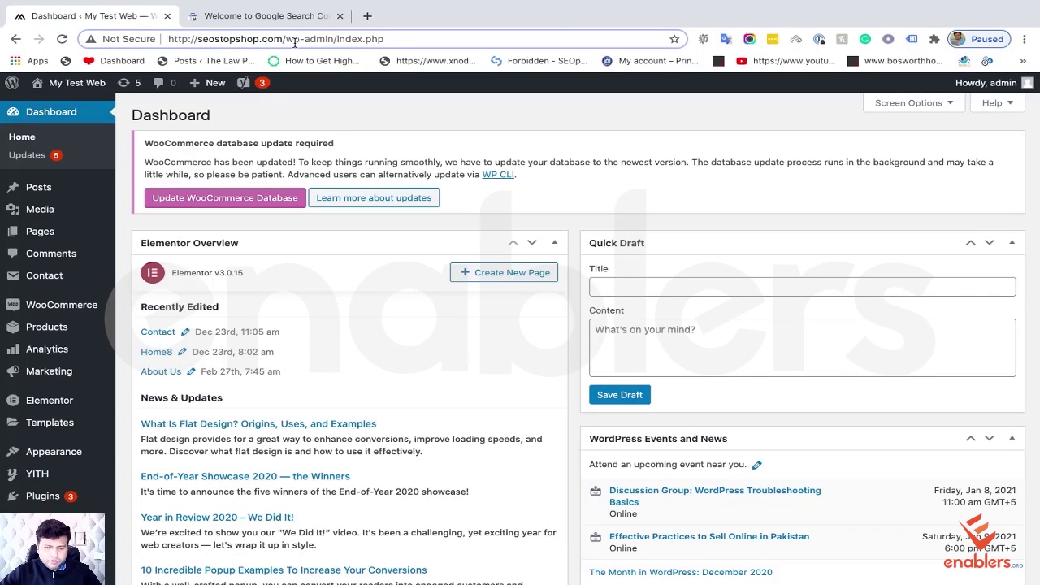
pyautogui.moveTo(282, 38); pyautogui.dragTo(160, 41)
pyautogui.hotkey('ctrl', 'c')
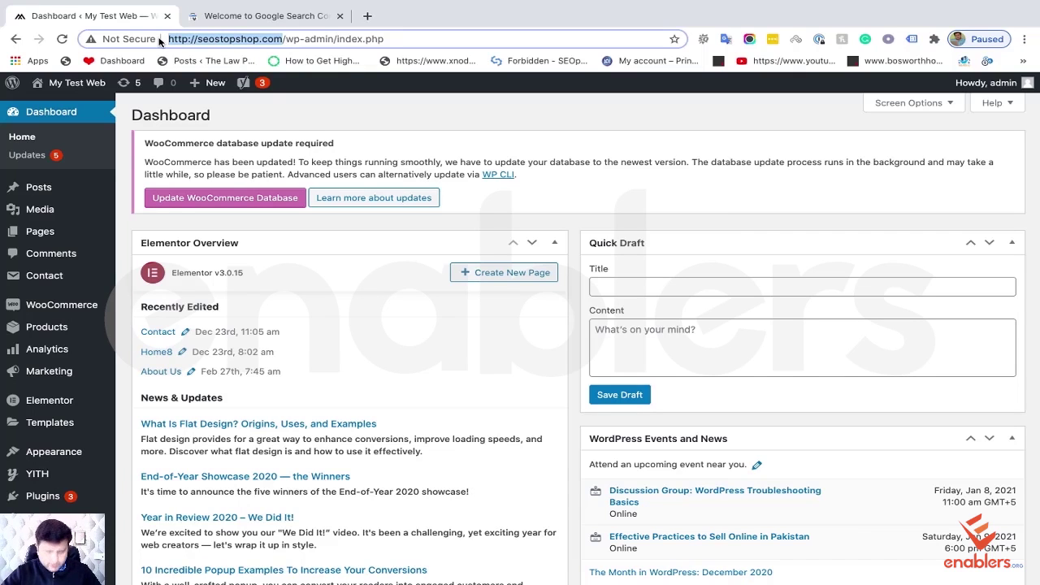
pyautogui.click(247, 18)
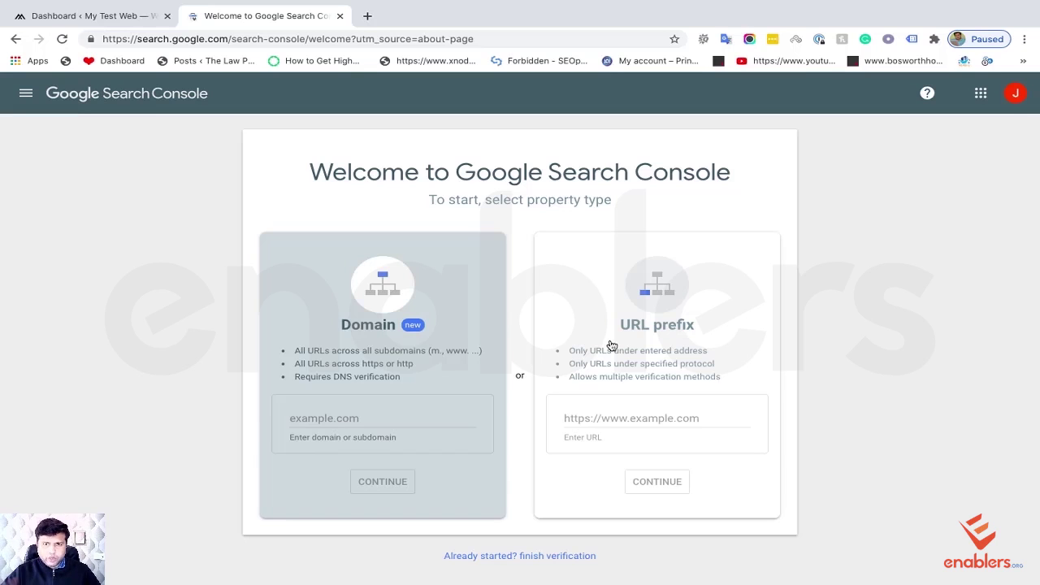
pyautogui.click(651, 351)
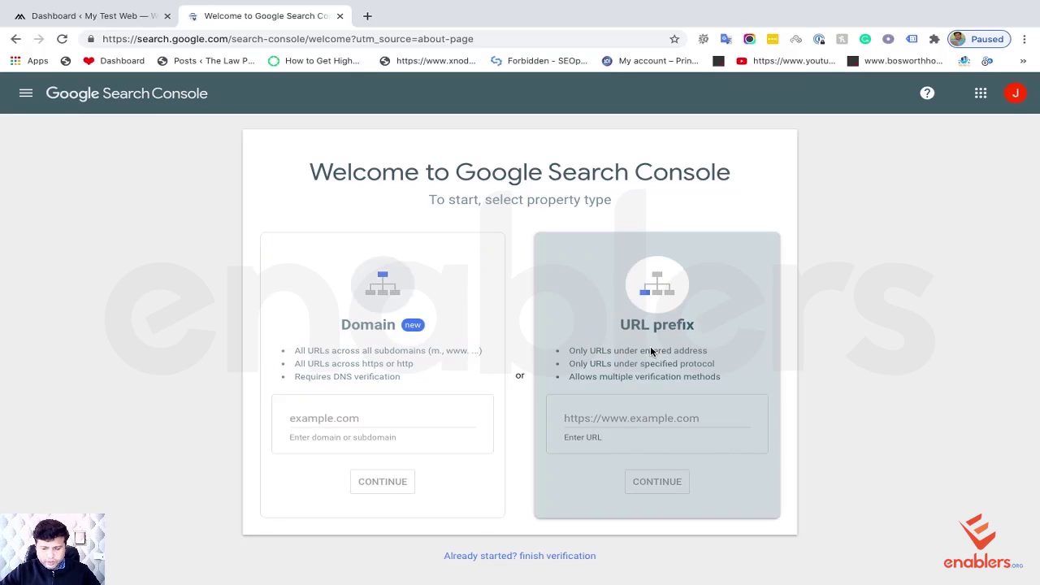
pyautogui.click(610, 417)
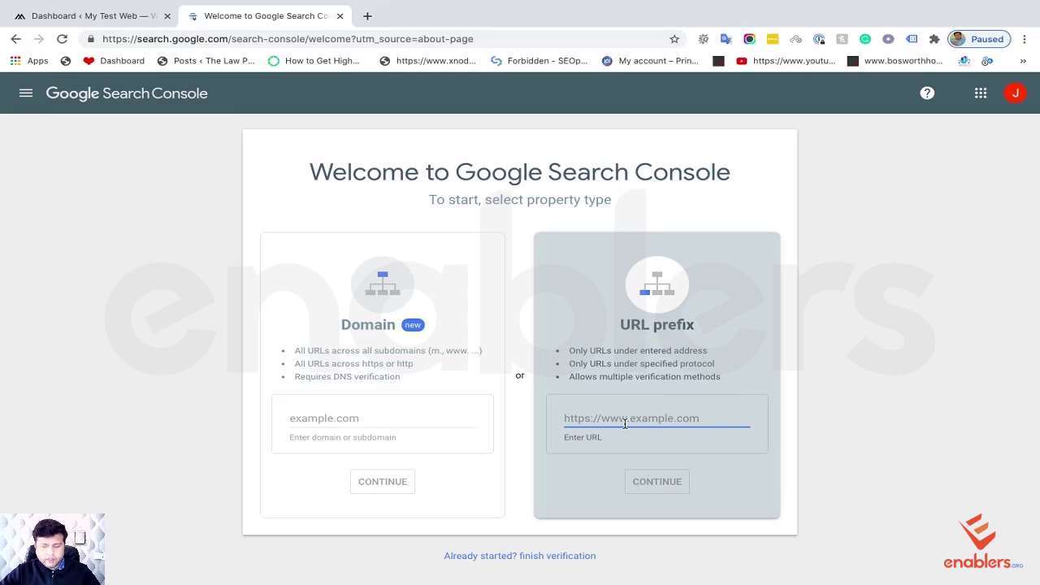
pyautogui.hotkey('ctrl', 'v')
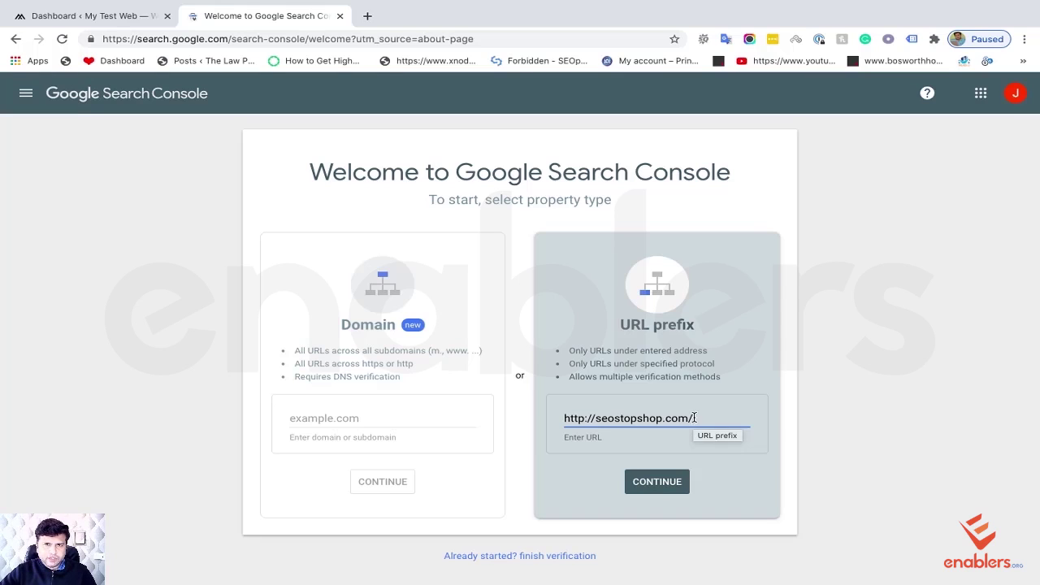
pyautogui.click(671, 483)
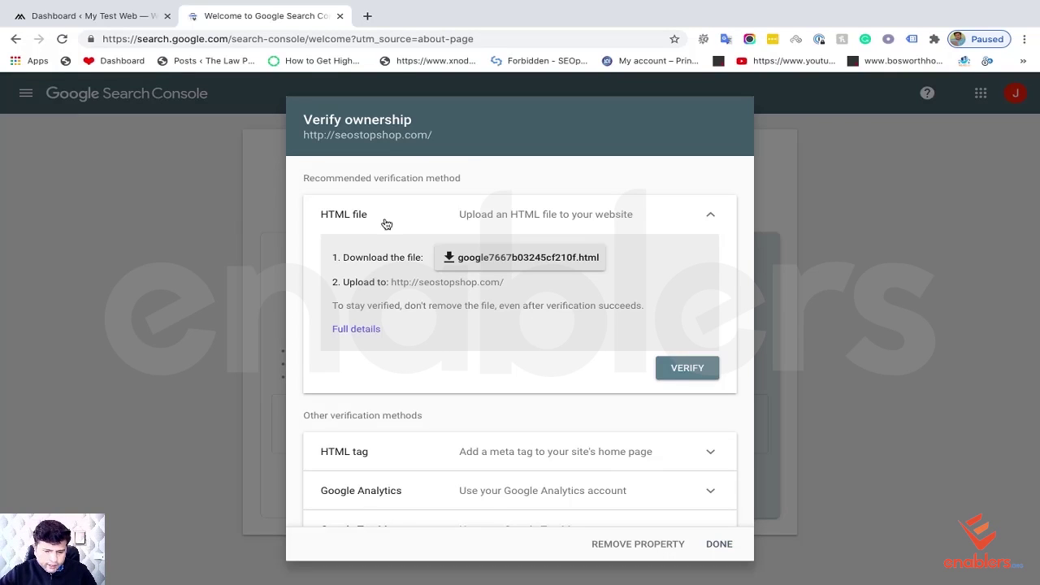
# Step: Examine the ownership verification methods: HTML file, HTML tag, Google Analytics, Google Tag Manager and domain name provider
pyautogui.scroll(-1, 411, 307)
pyautogui.scroll(1, 411, 307)
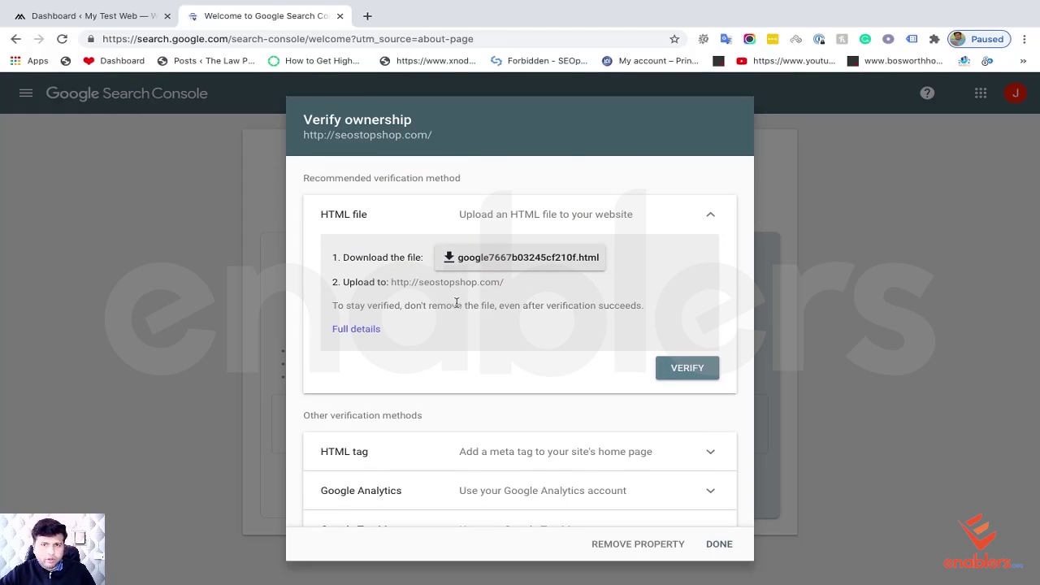
pyautogui.scroll(-1, 666, 380)
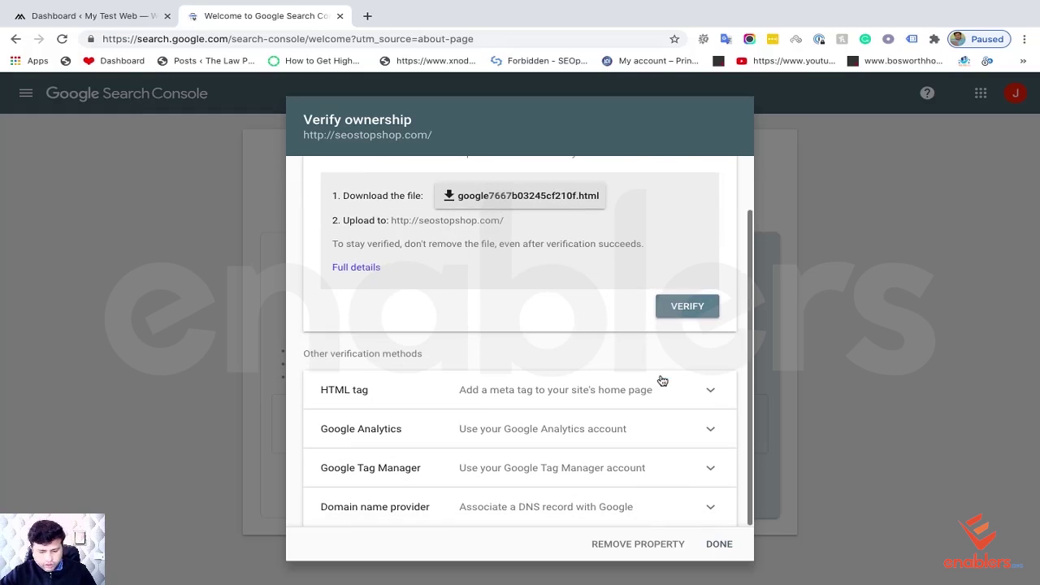
pyautogui.click(370, 394)
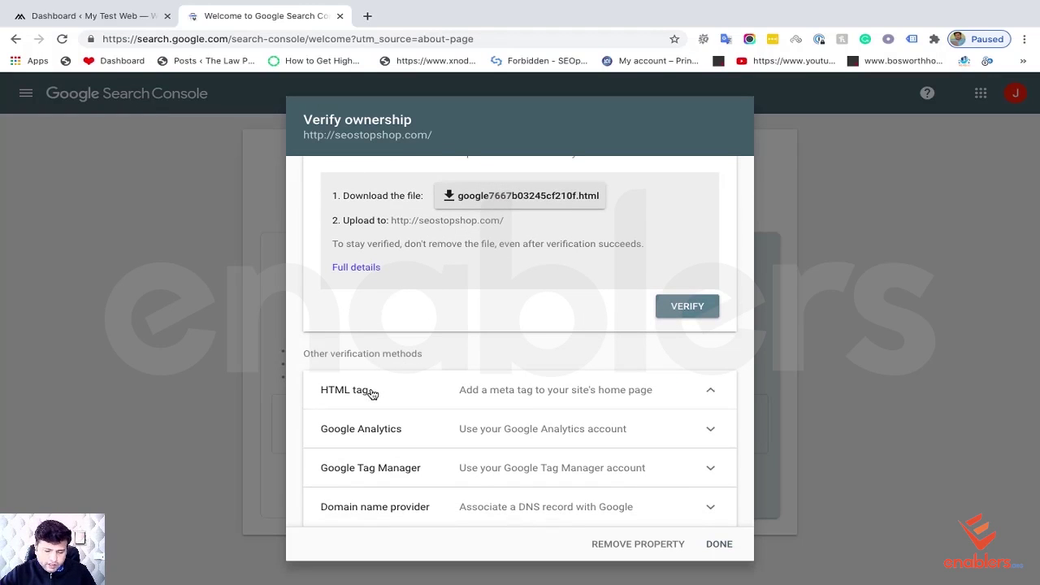
pyautogui.scroll(-1, 457, 405)
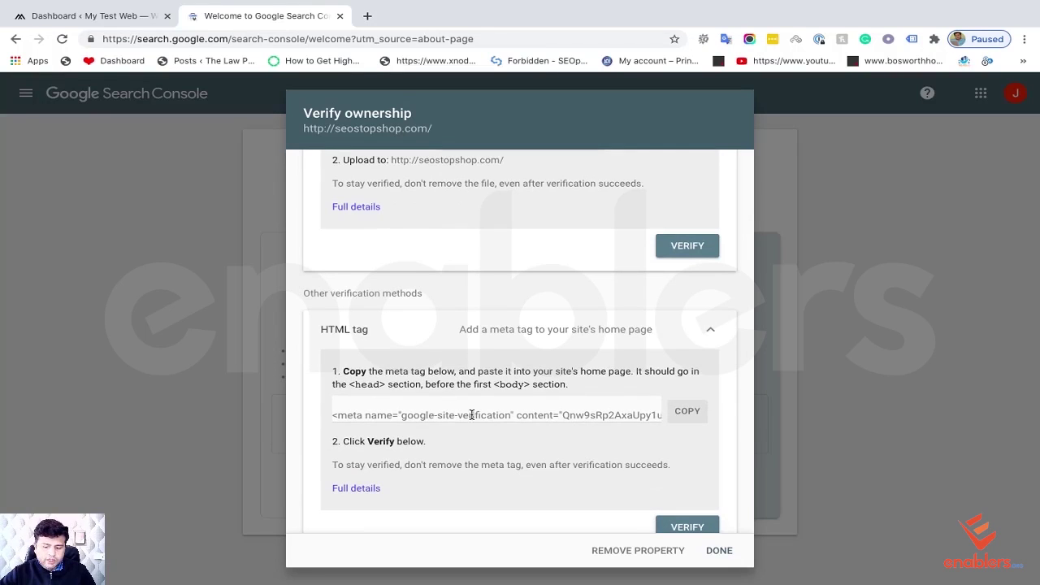
pyautogui.scroll(-3, 470, 415)
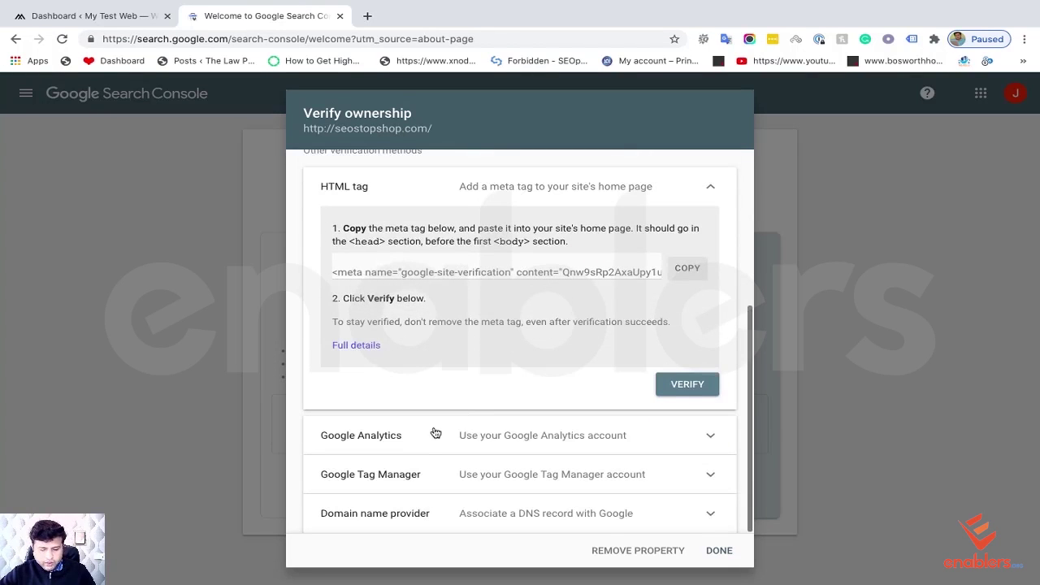
pyautogui.click(423, 433)
pyautogui.scroll(-3, 454, 398)
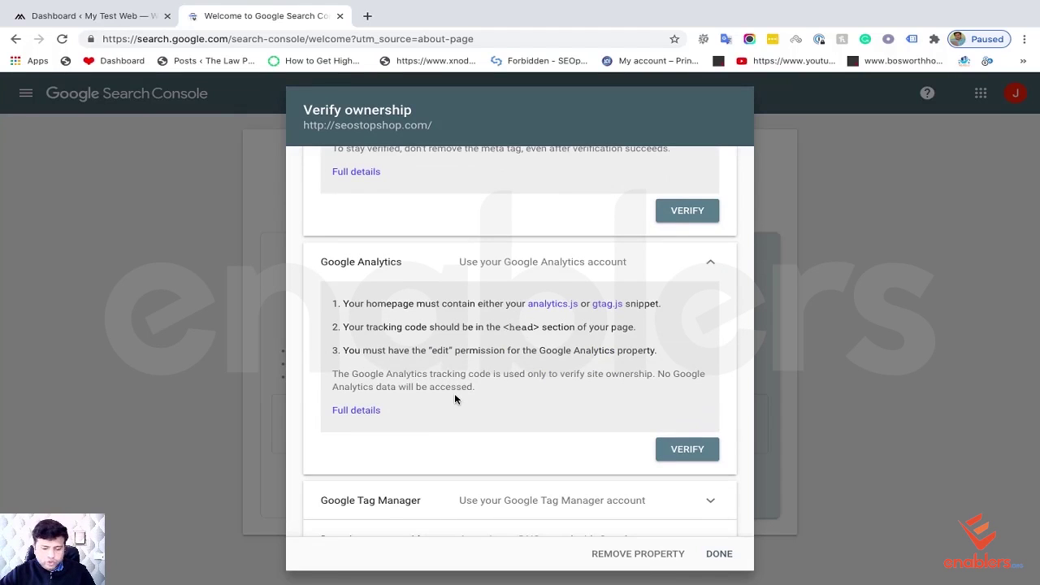
pyautogui.scroll(-1, 454, 393)
pyautogui.click(382, 486)
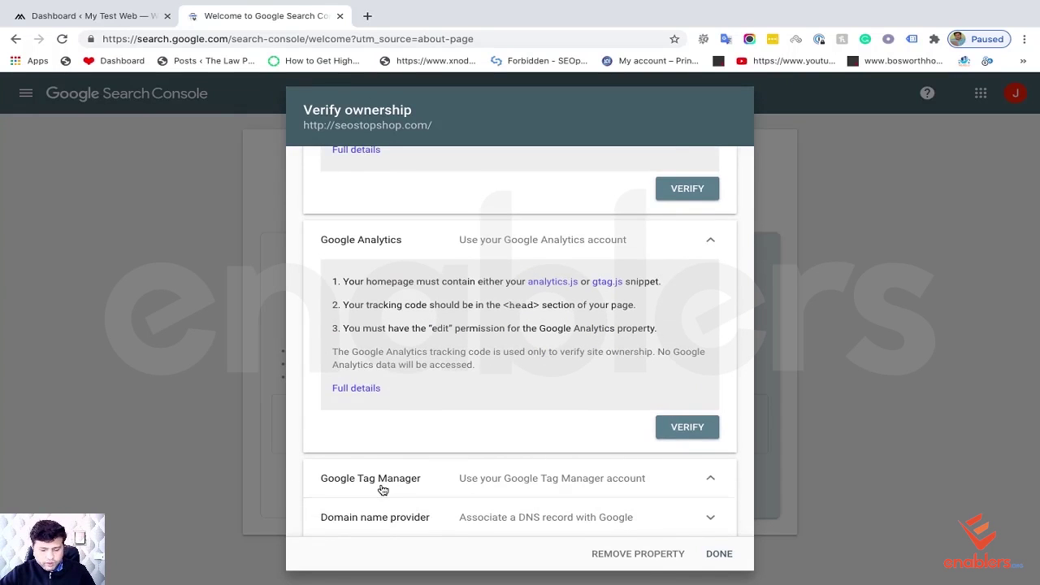
pyautogui.scroll(-3, 448, 432)
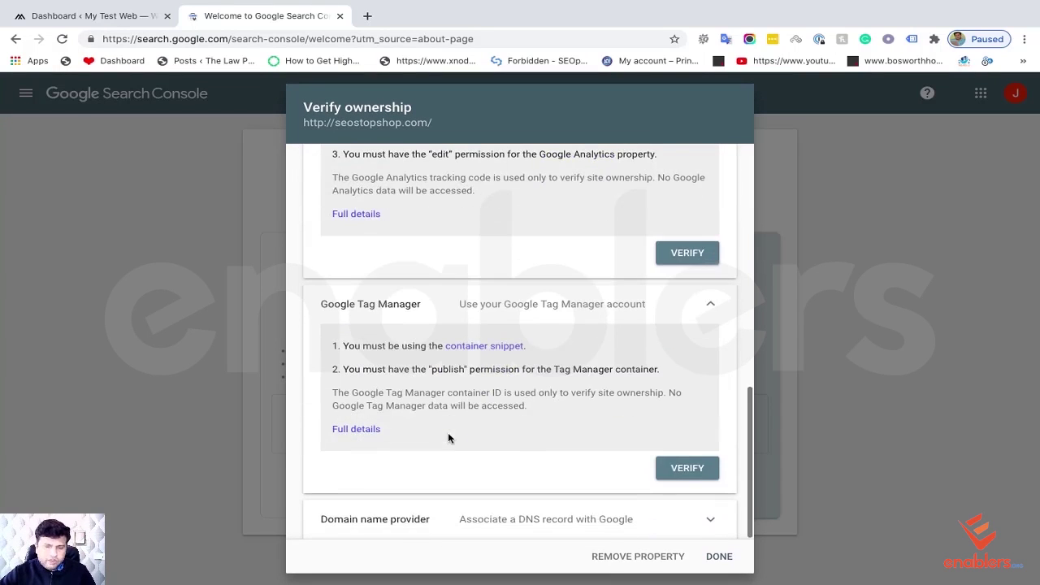
pyautogui.click(390, 524)
pyautogui.scroll(-4, 488, 442)
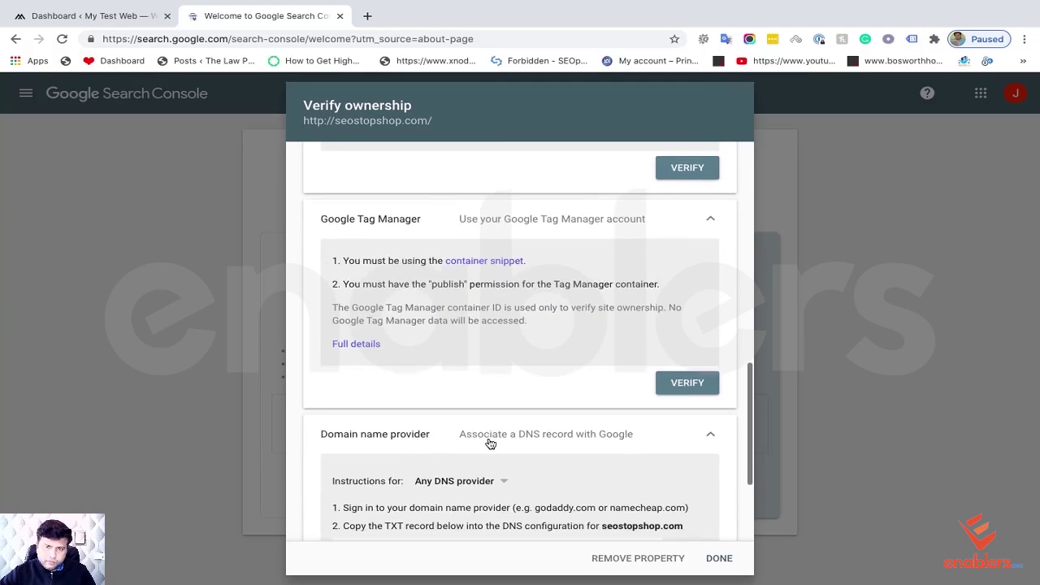
pyautogui.scroll(10, 488, 440)
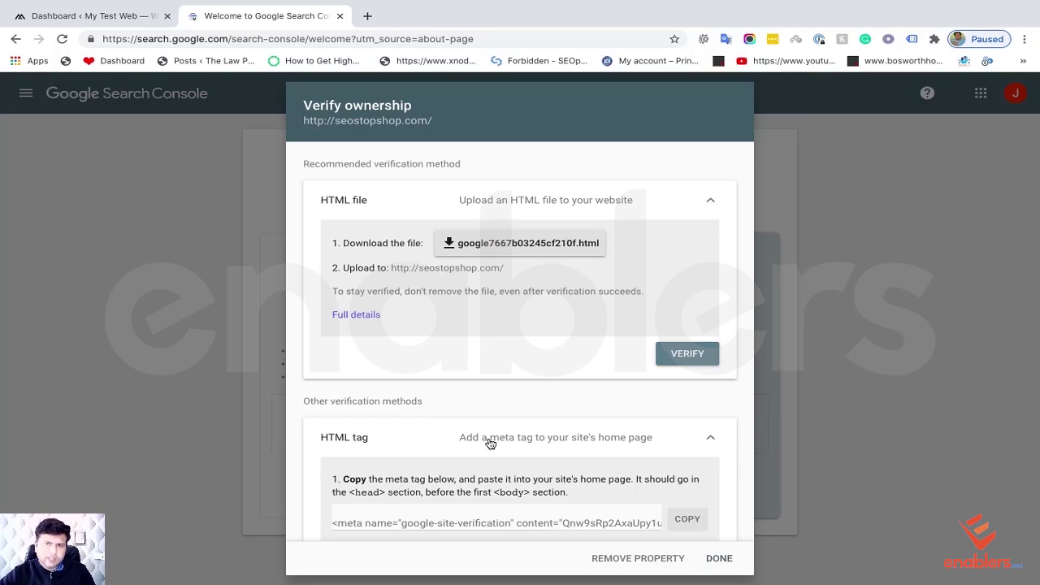
# Step: Review the HTML tag method's instructions and copy its google-site-verification meta tag to the clipboard
pyautogui.scroll(-1, 442, 445)
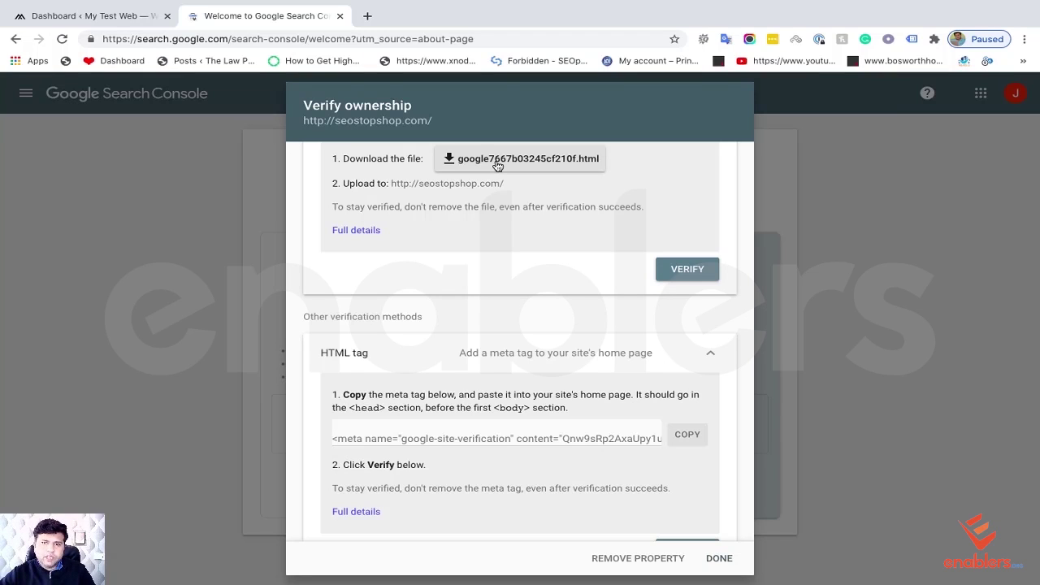
pyautogui.scroll(1, 502, 255)
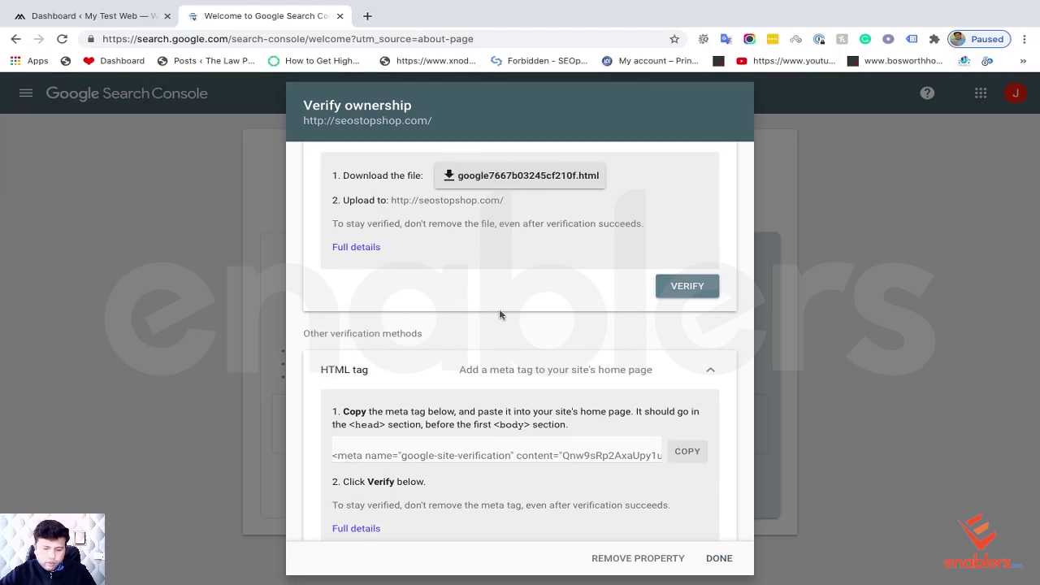
pyautogui.scroll(-2, 498, 308)
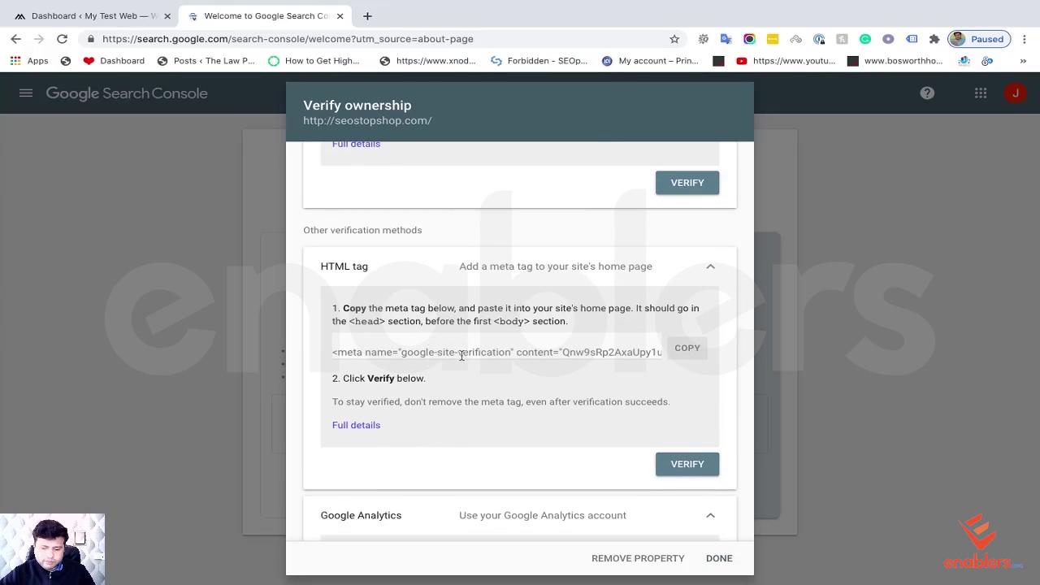
pyautogui.scroll(-1, 460, 355)
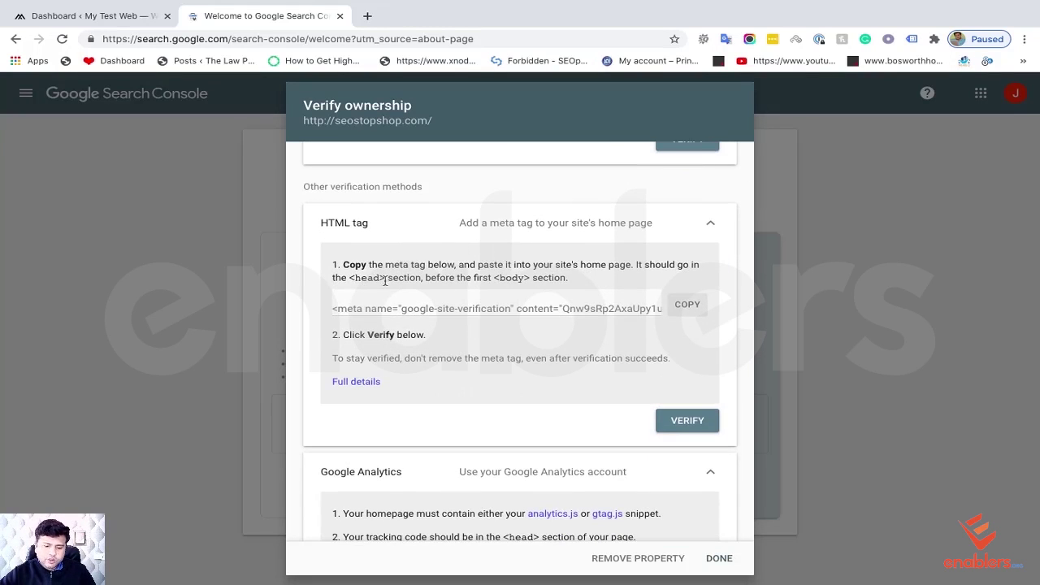
pyautogui.moveTo(386, 278); pyautogui.dragTo(349, 277)
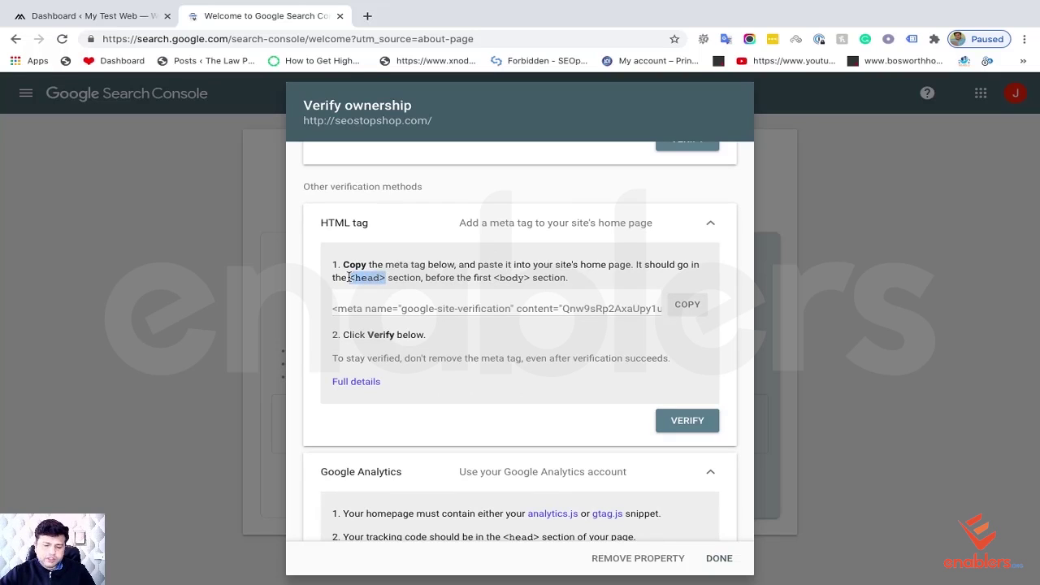
pyautogui.click(422, 310)
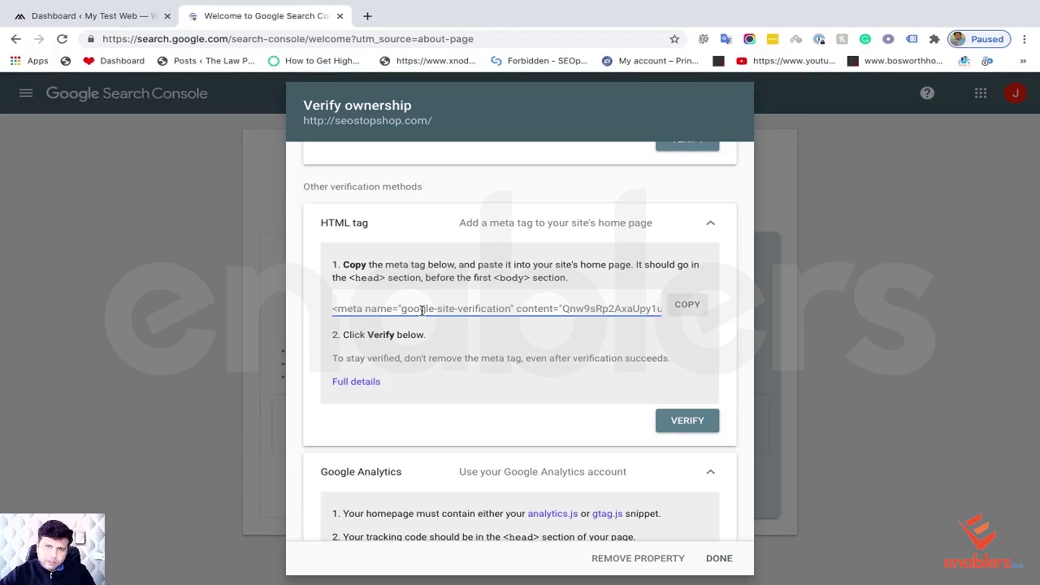
pyautogui.click(686, 307)
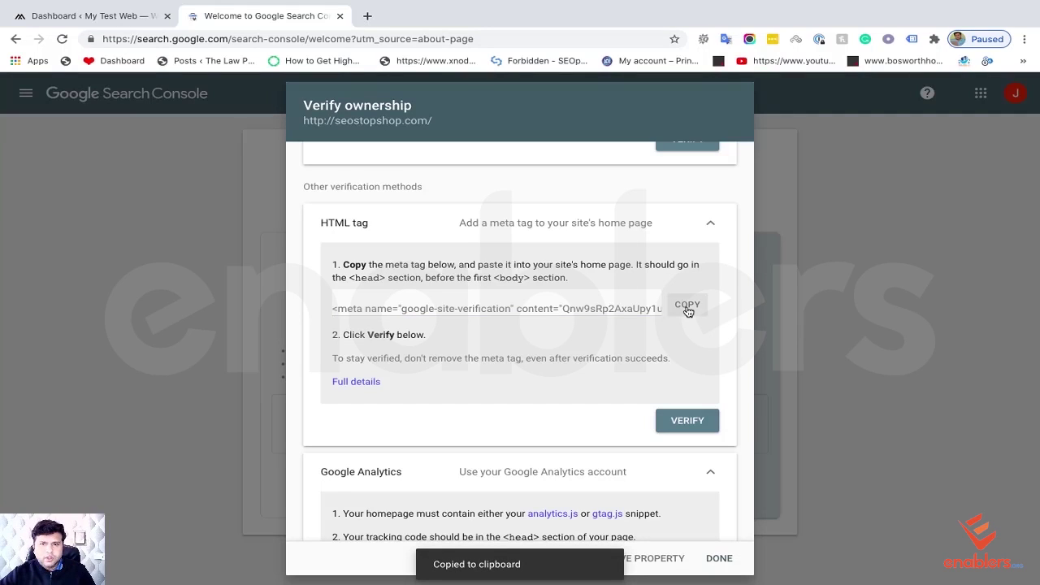
# Step: Switch to the WordPress dashboard and open the Webmaster Tools verification settings in Yoast SEO's General section
pyautogui.click(63, 17)
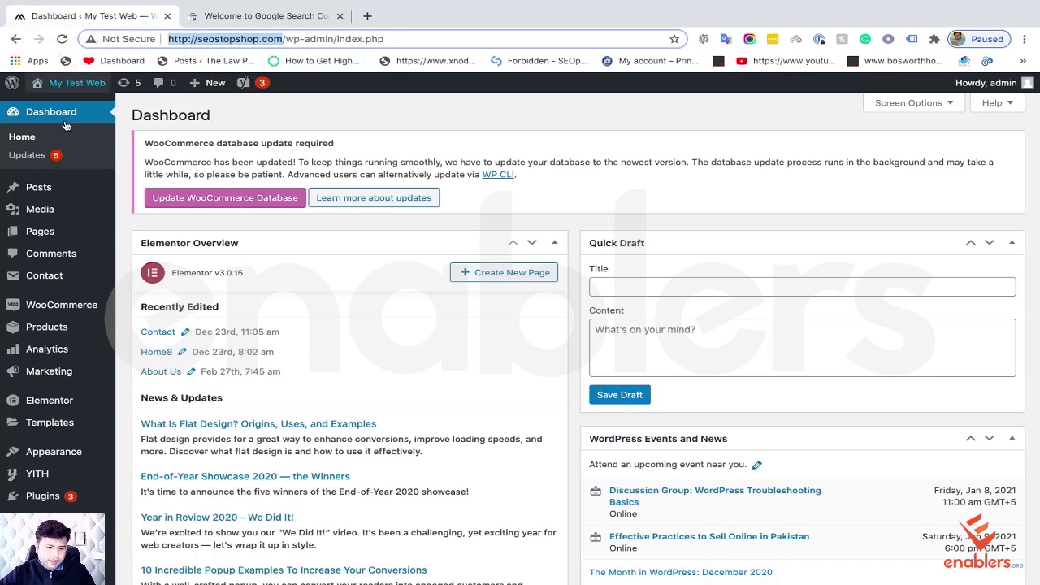
pyautogui.scroll(-3, 69, 255)
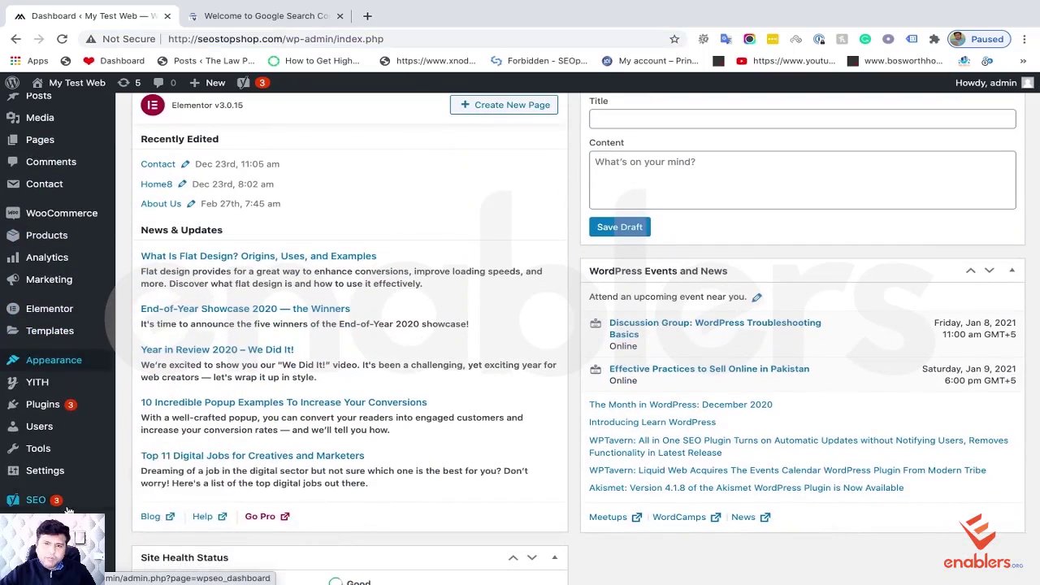
pyautogui.moveTo(68, 510)
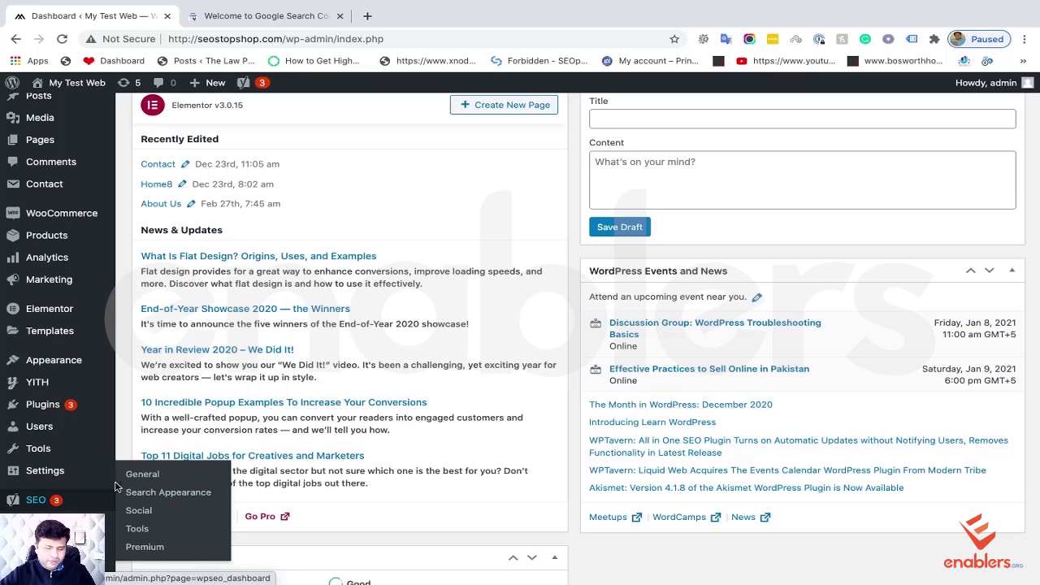
pyautogui.click(143, 474)
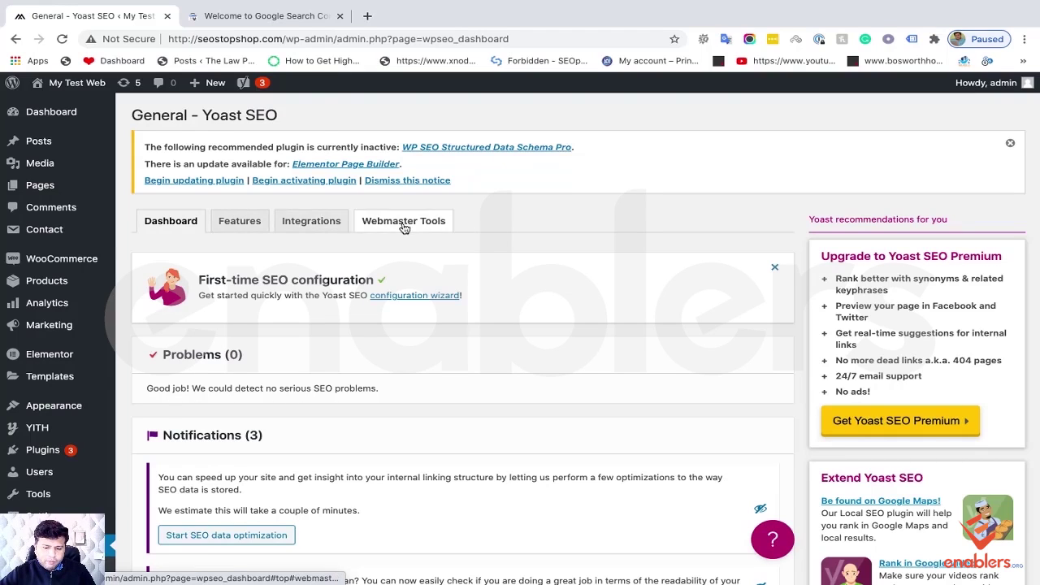
pyautogui.scroll(-3, 227, 325)
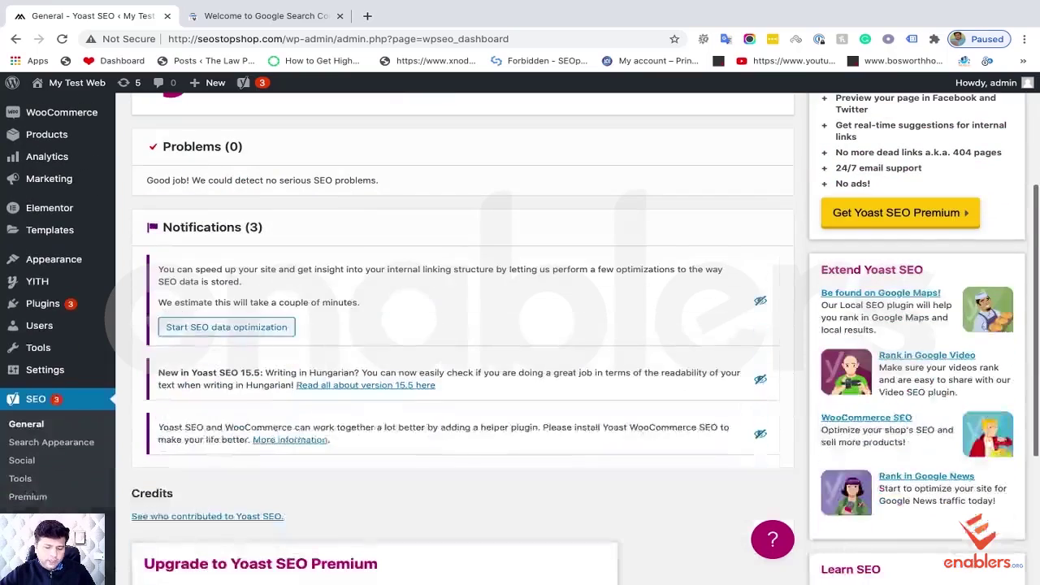
pyautogui.click(50, 426)
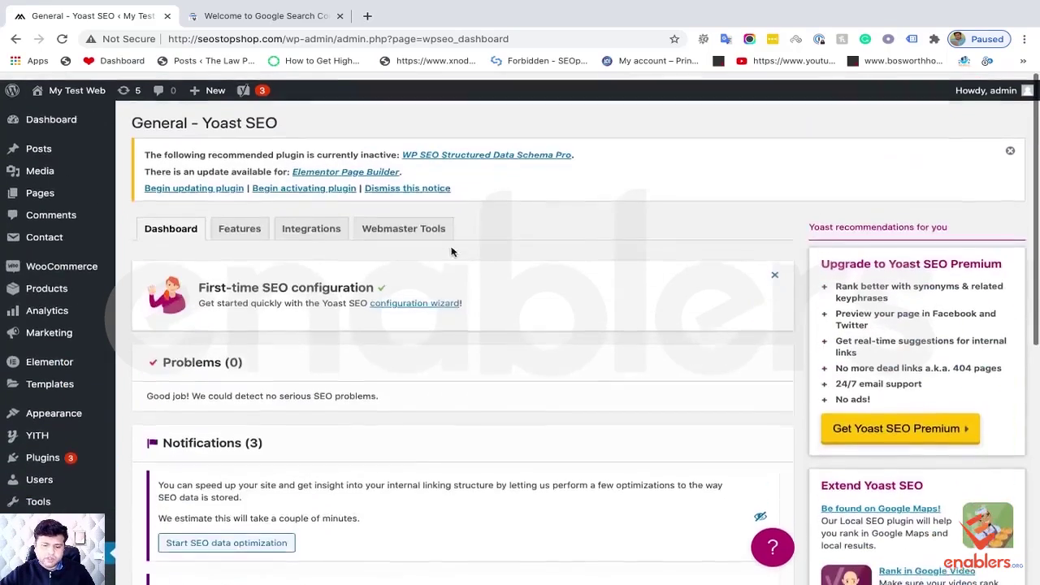
pyautogui.click(421, 222)
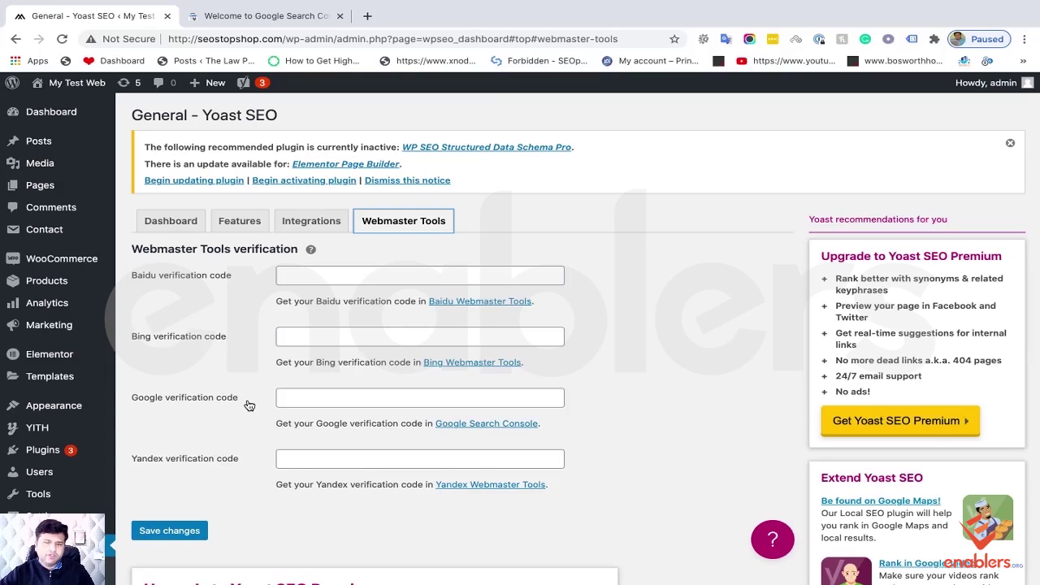
pyautogui.scroll(-1, 250, 405)
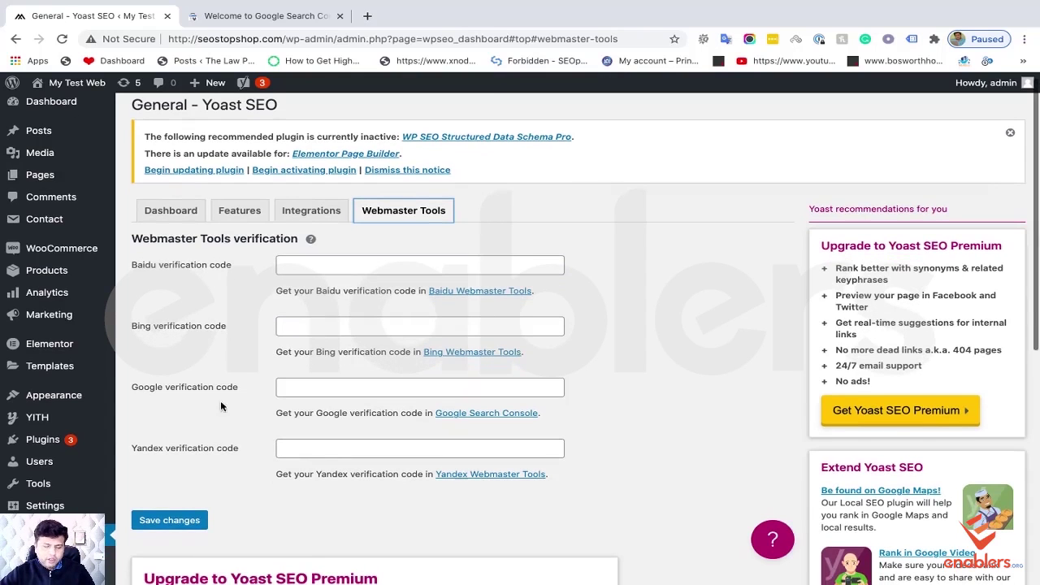
# Step: Return to Google Search Console and copy the HTML tag method's google-site-verification meta tag again
pyautogui.click(332, 389)
pyautogui.click(267, 379)
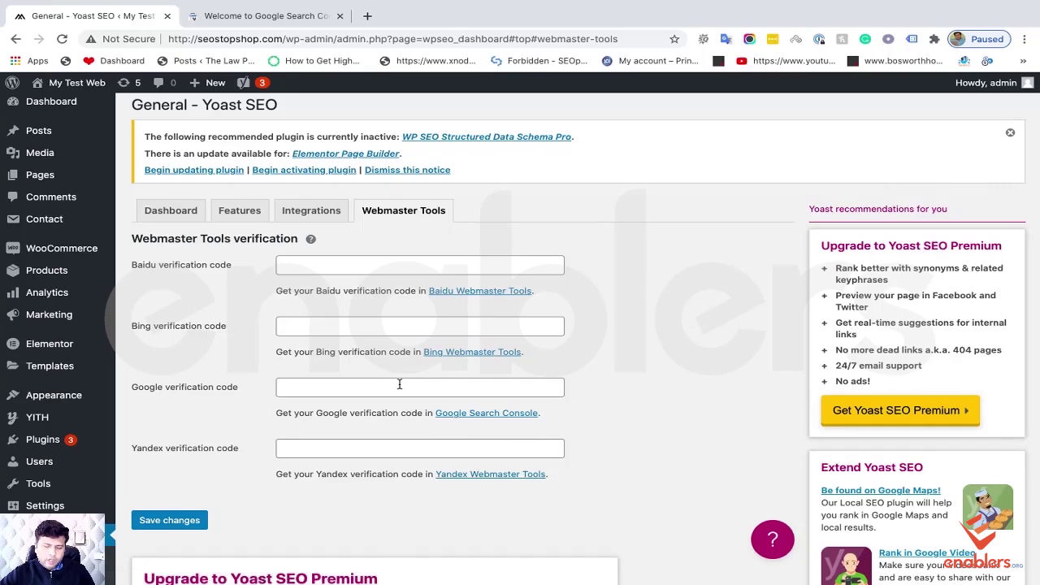
pyautogui.click(239, 16)
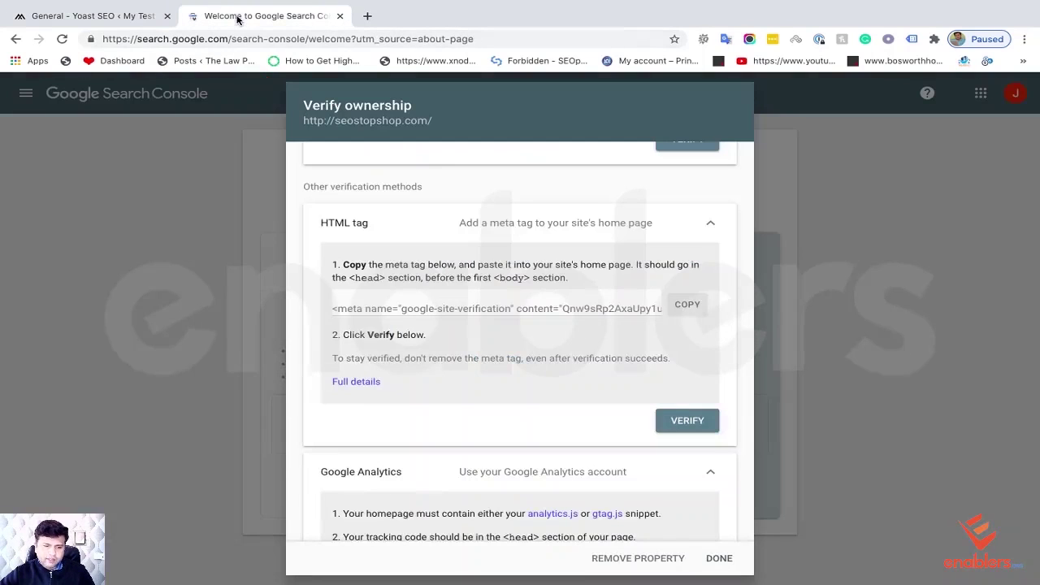
pyautogui.scroll(1, 502, 264)
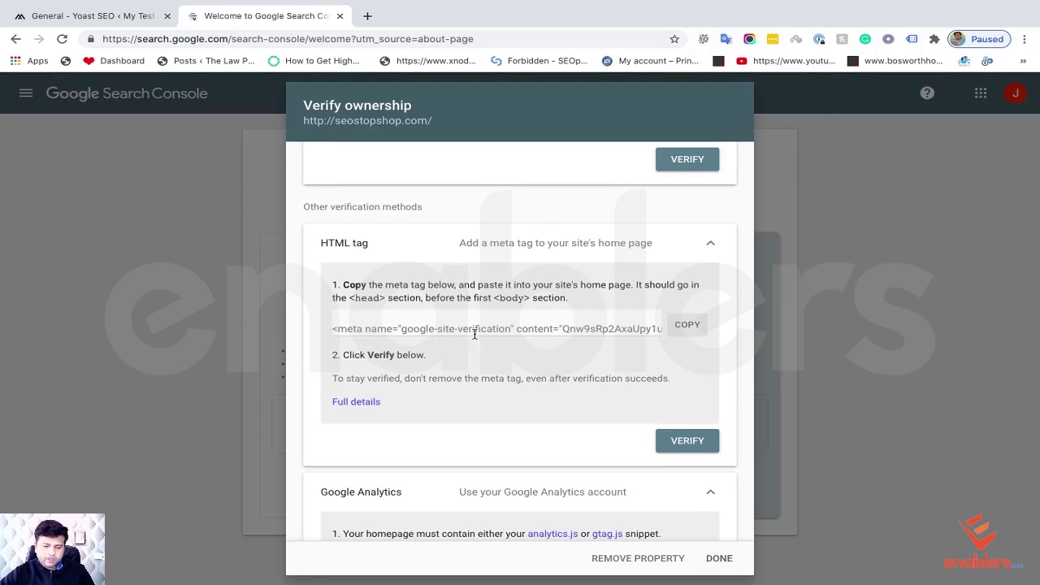
pyautogui.click(687, 325)
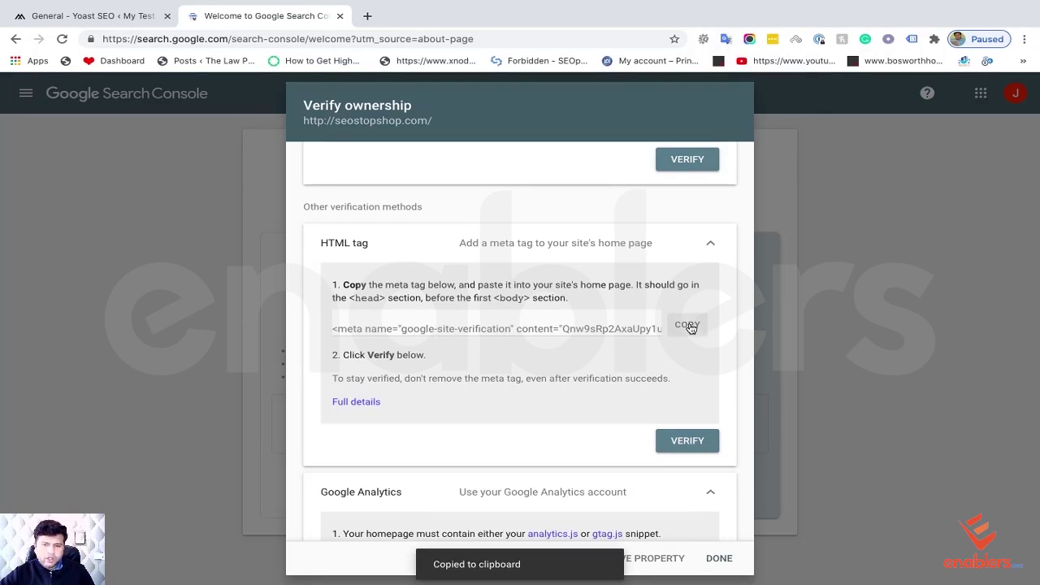
# Step: Switch to the WordPress dashboard, paste the copied meta tag as the Google verification code in Yoast SEO, and save the changes
pyautogui.click(117, 16)
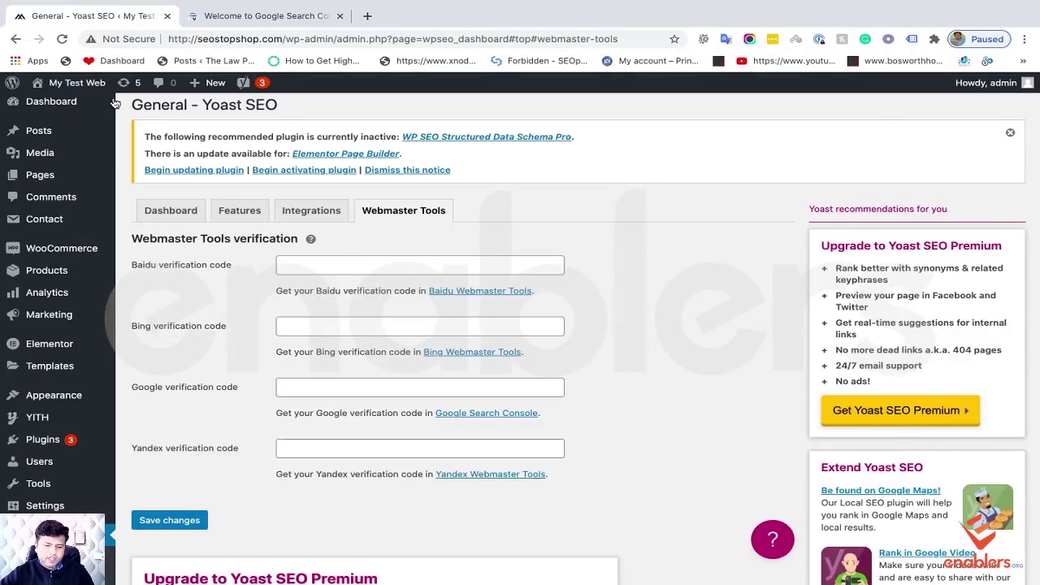
pyautogui.scroll(-2, 41, 487)
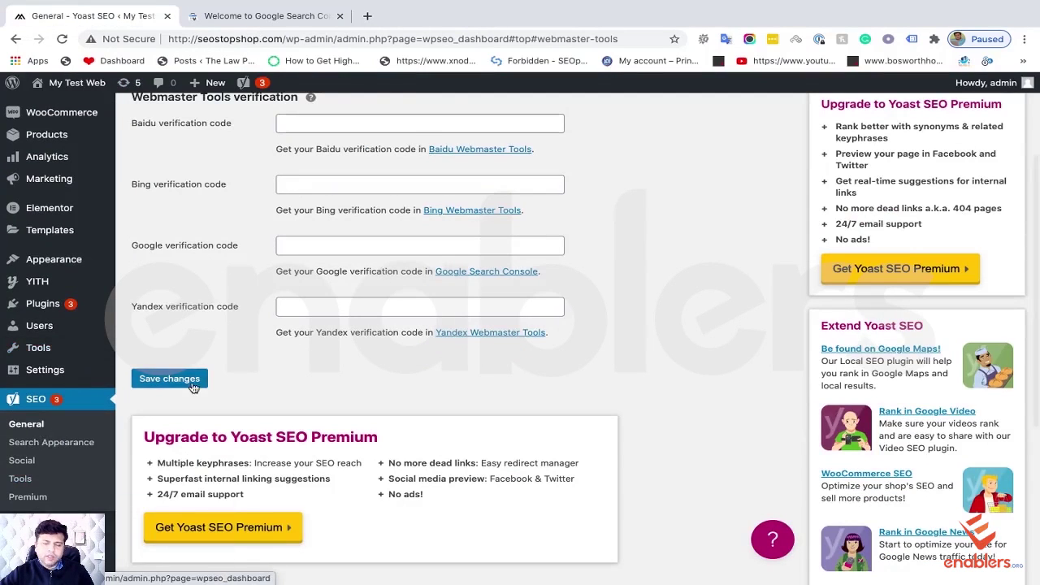
pyautogui.scroll(2, 41, 432)
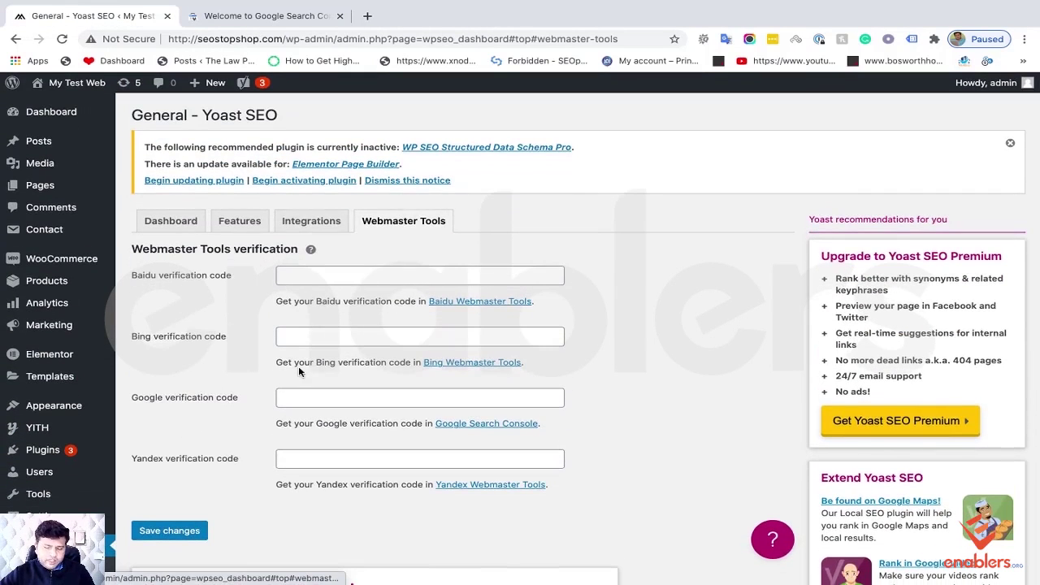
pyautogui.click(315, 402)
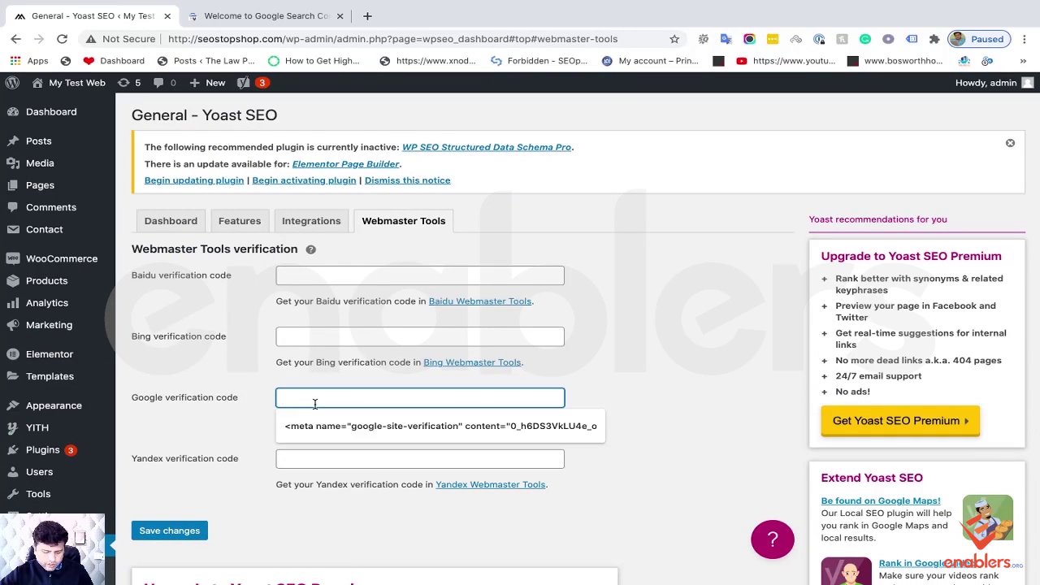
pyautogui.hotkey('ctrl', 'v')
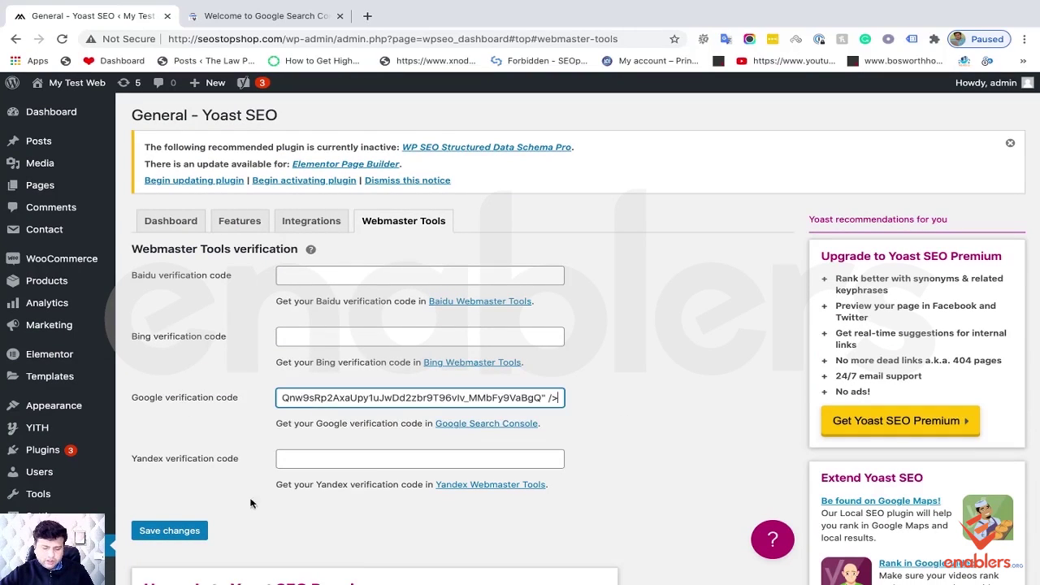
pyautogui.click(189, 531)
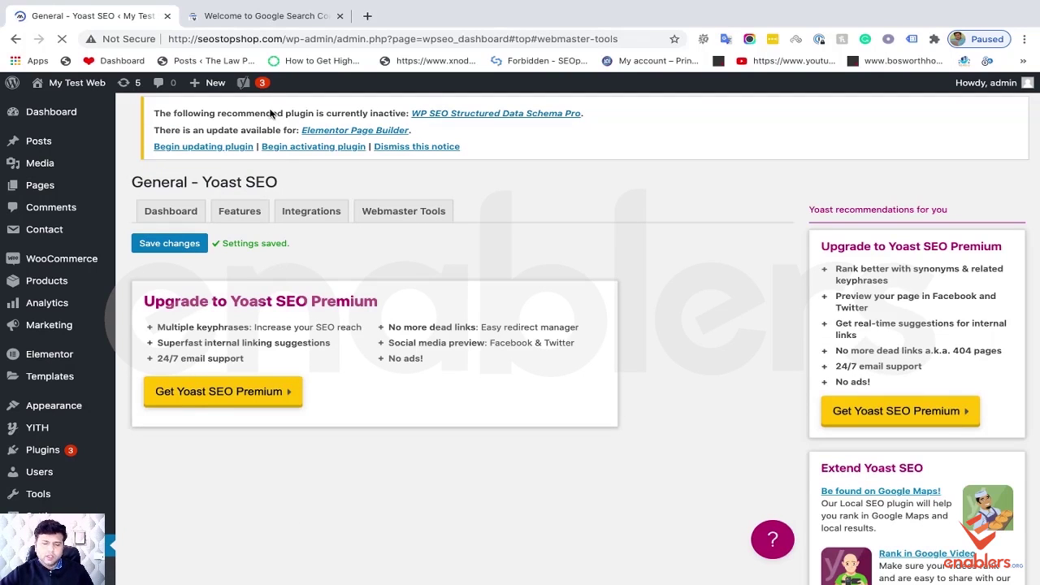
pyautogui.click(258, 16)
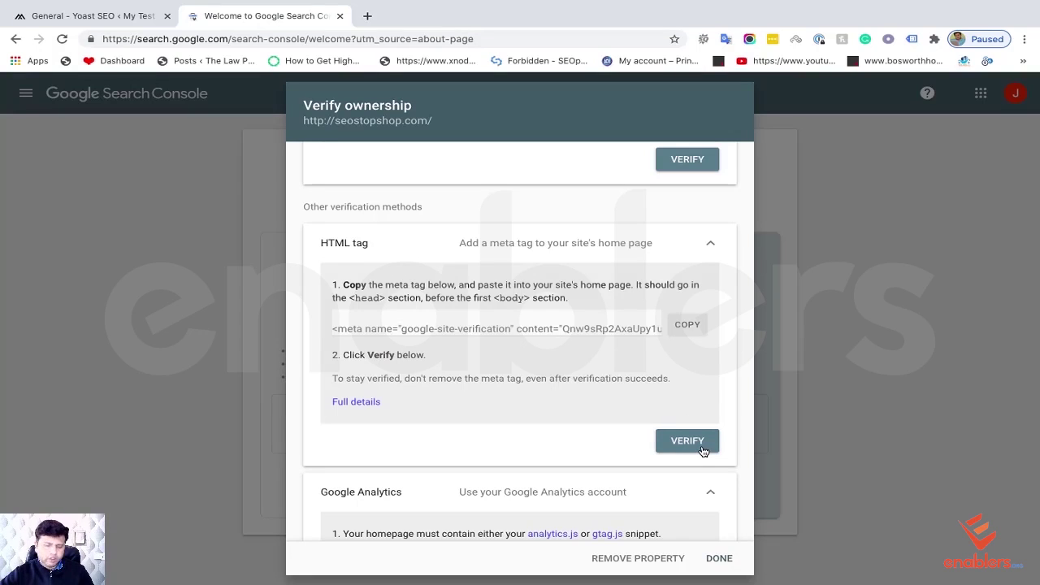
pyautogui.scroll(2, 598, 344)
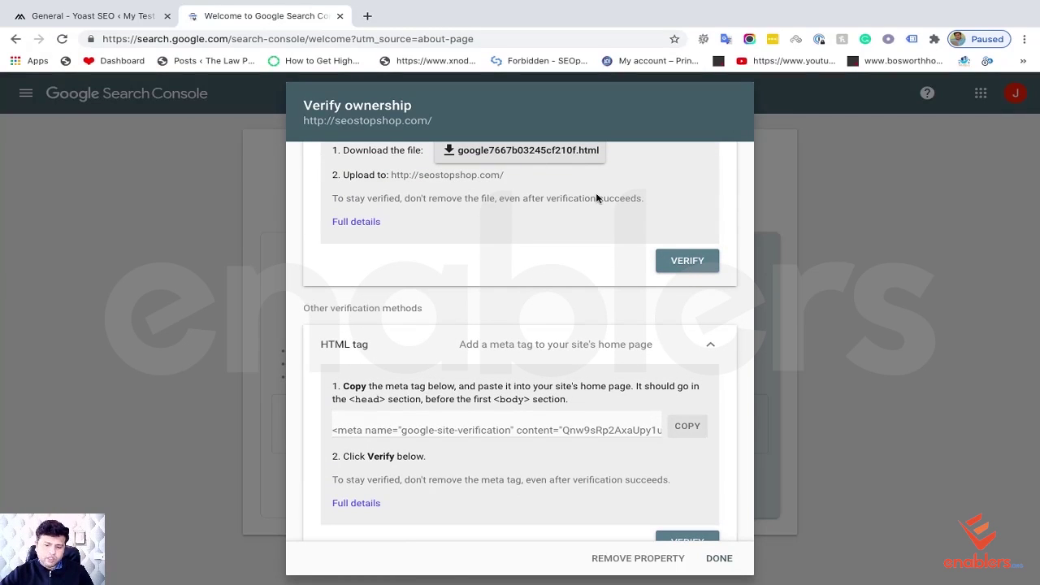
pyautogui.scroll(-2, 594, 228)
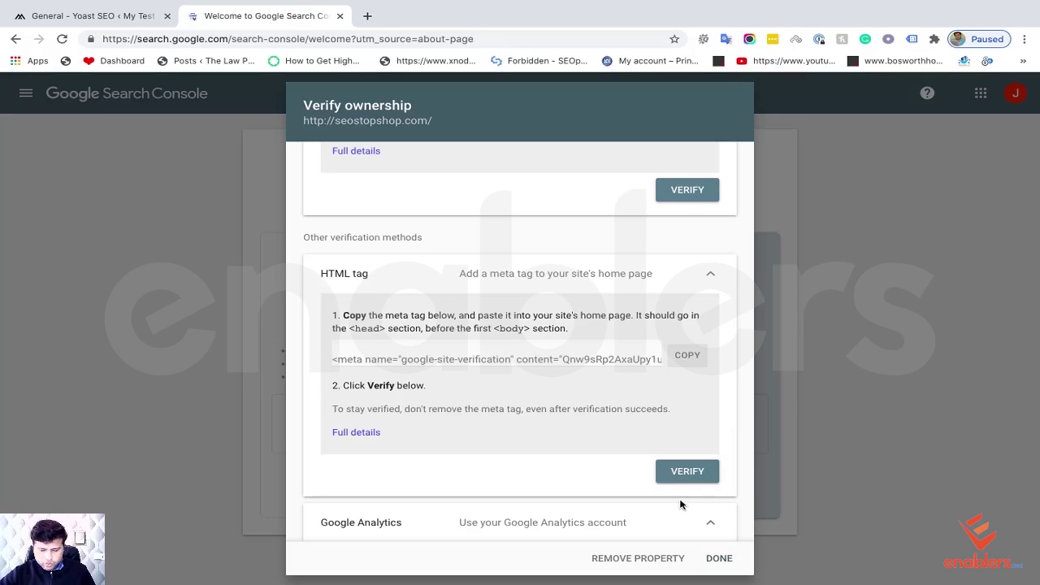
pyautogui.click(694, 478)
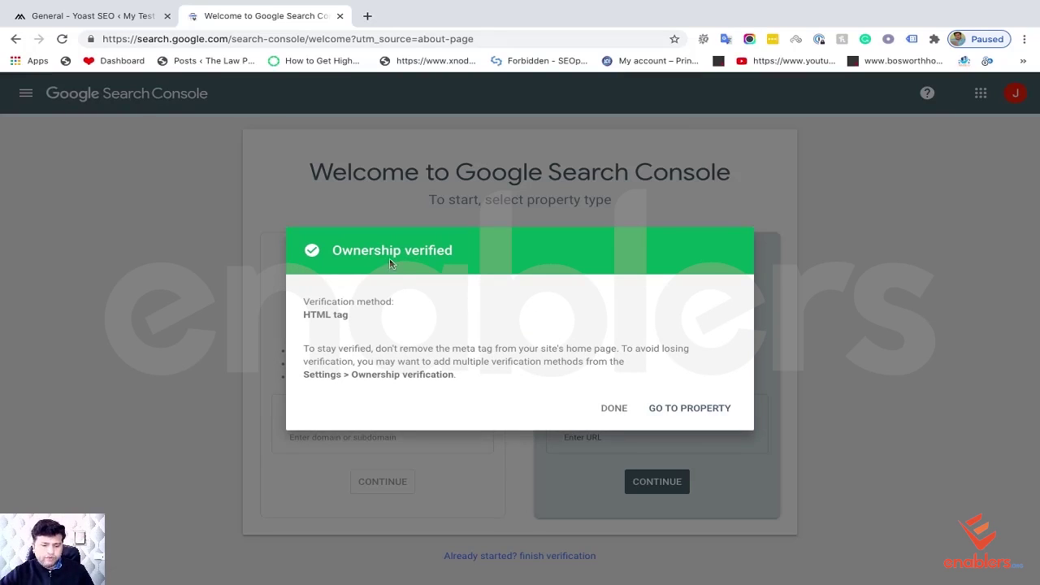
# Step: Check the verification method used, go to the verified property's overview and dismiss the welcome message
pyautogui.tripleClick(308, 302)
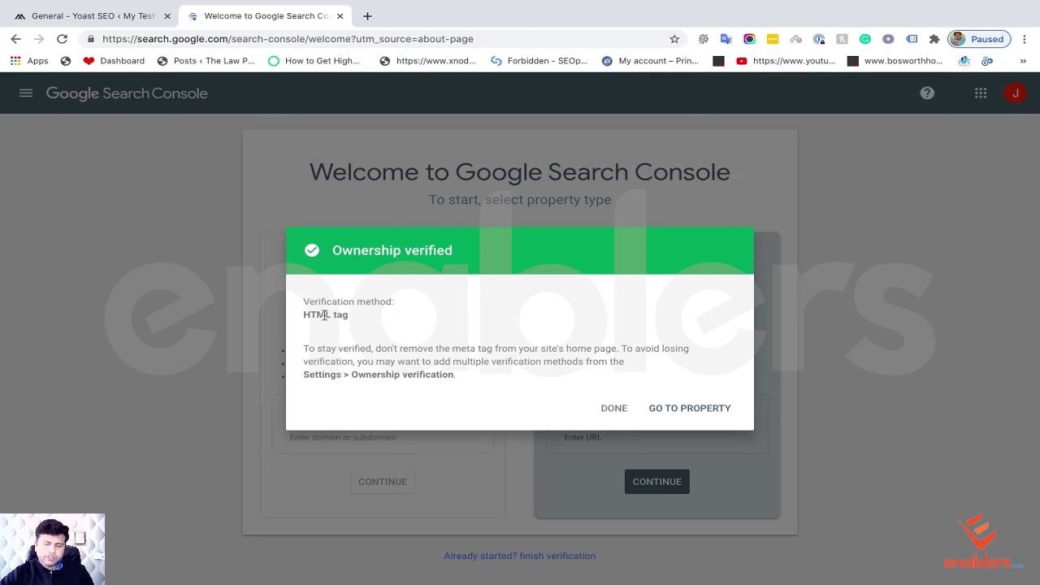
pyautogui.tripleClick(325, 315)
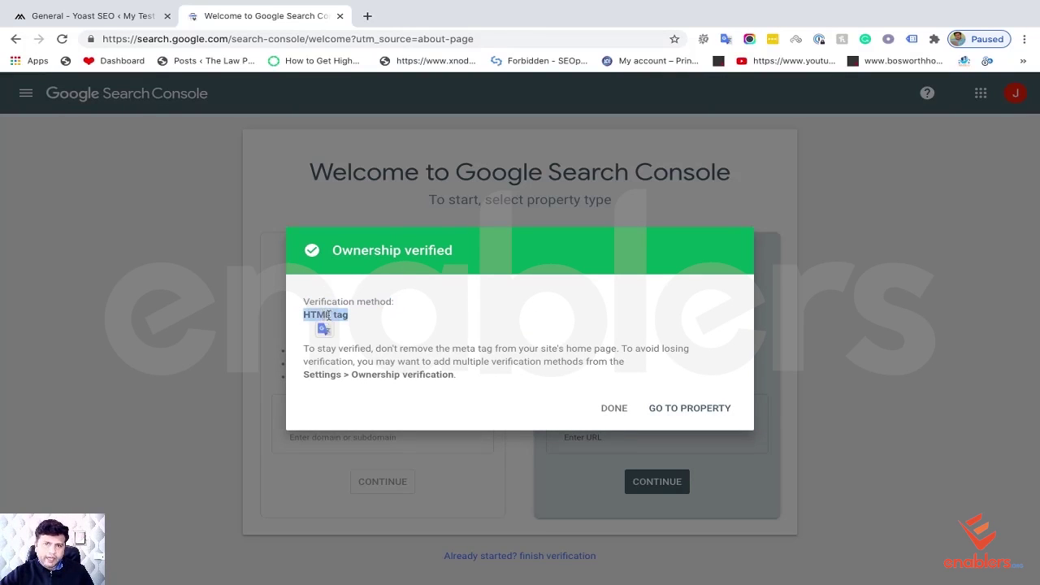
pyautogui.click(474, 306)
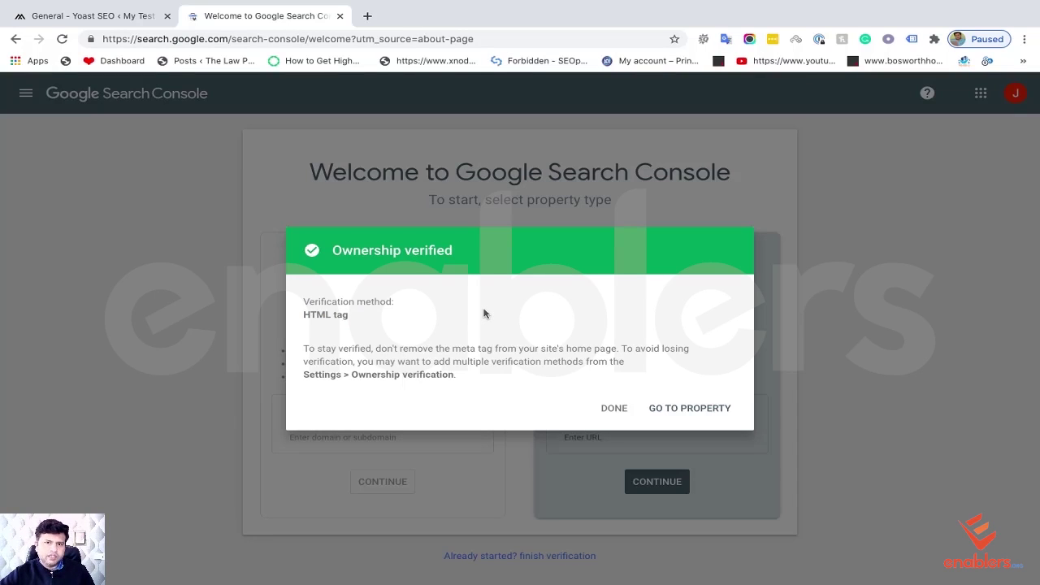
pyautogui.click(685, 408)
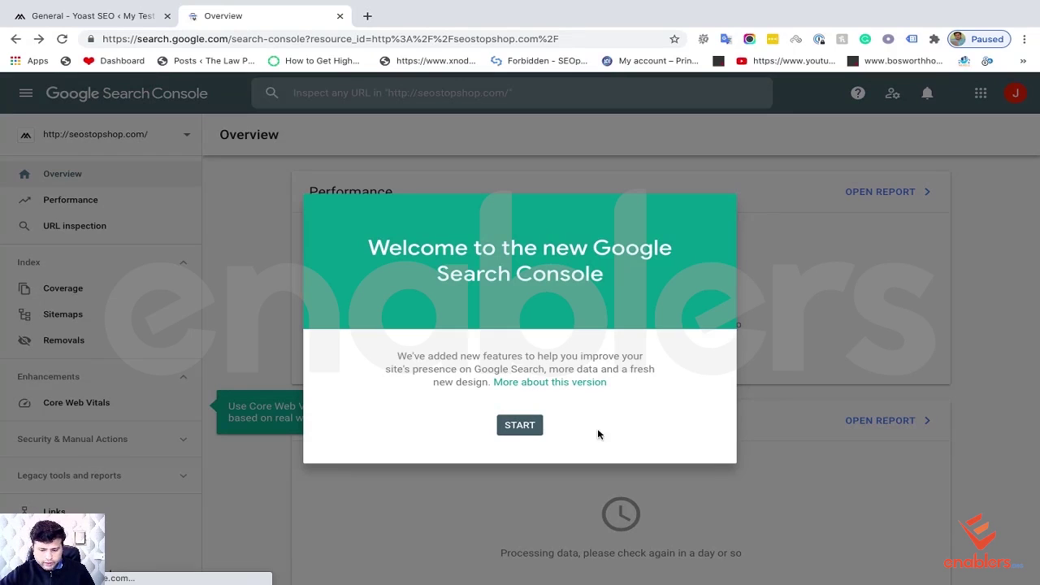
pyautogui.click(519, 425)
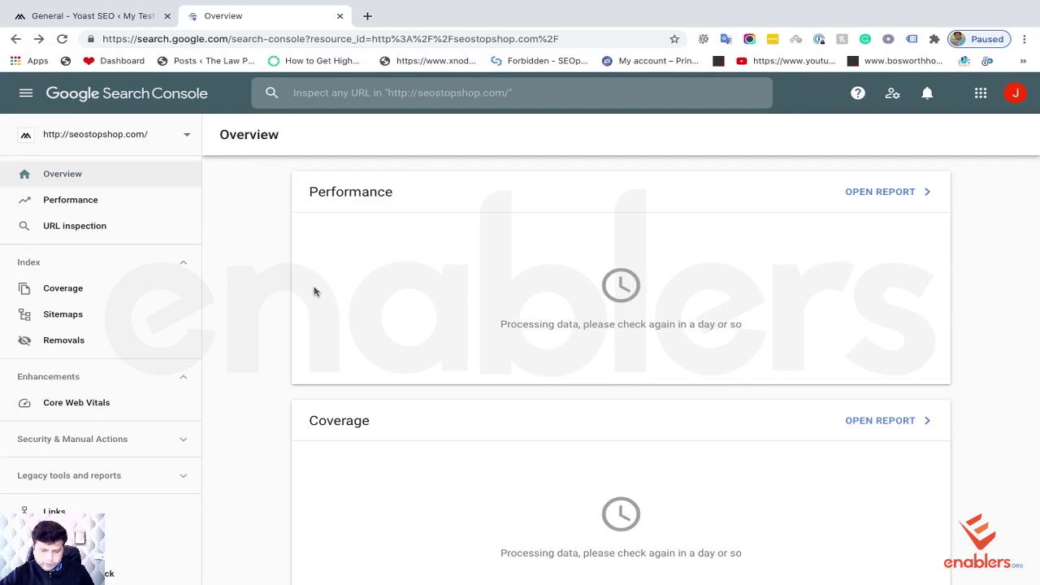
# Step: Examine the report sections, the property selector and the property types offered for adding another property
pyautogui.scroll(-2, 108, 269)
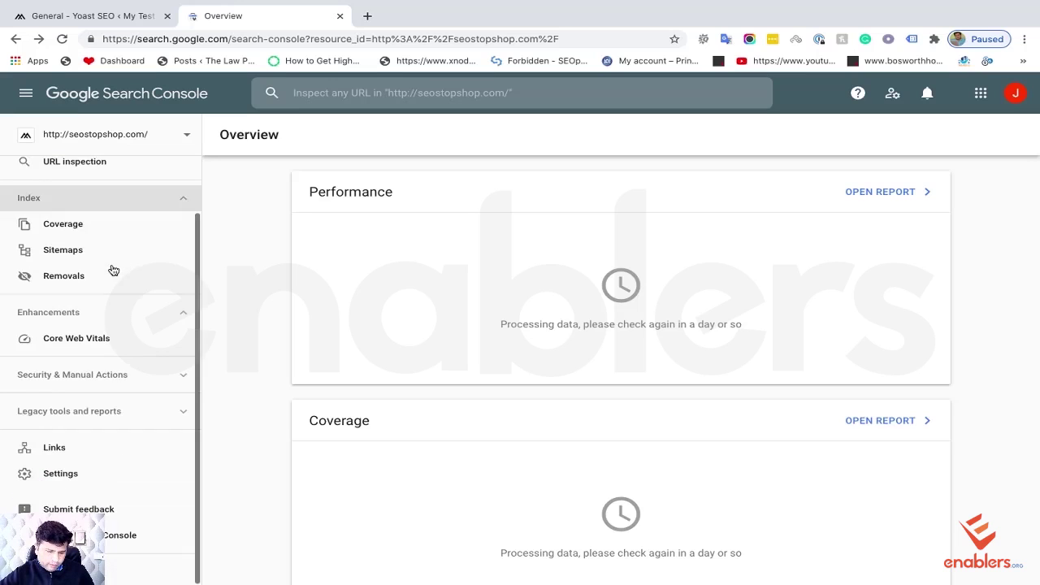
pyautogui.scroll(2, 114, 269)
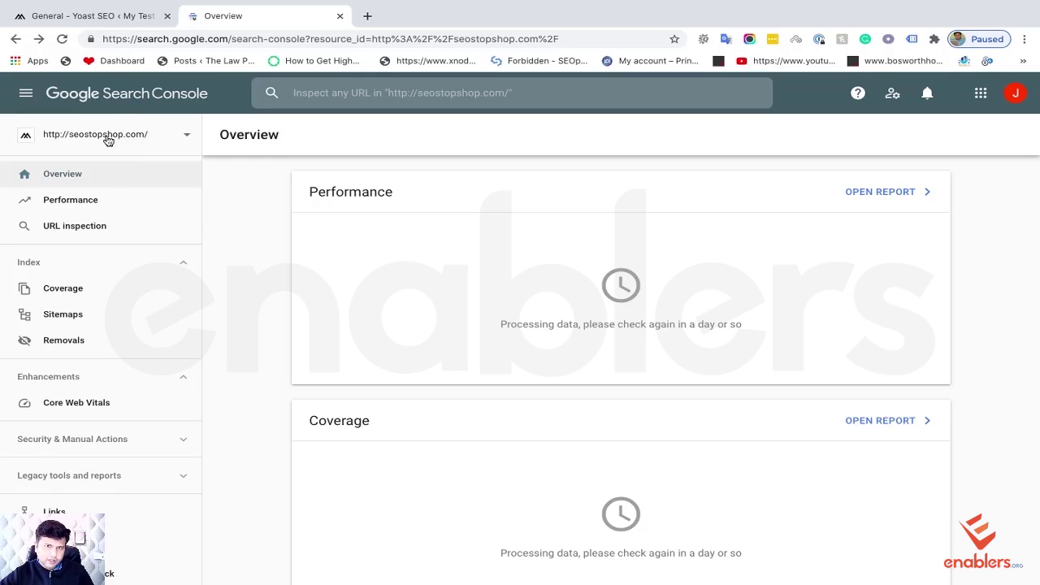
pyautogui.click(186, 141)
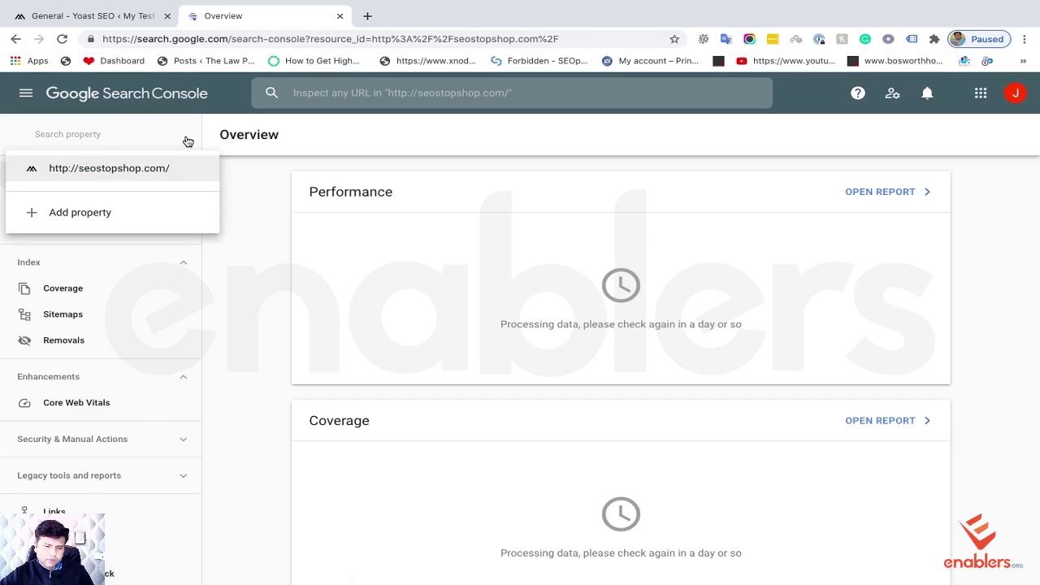
pyautogui.click(99, 213)
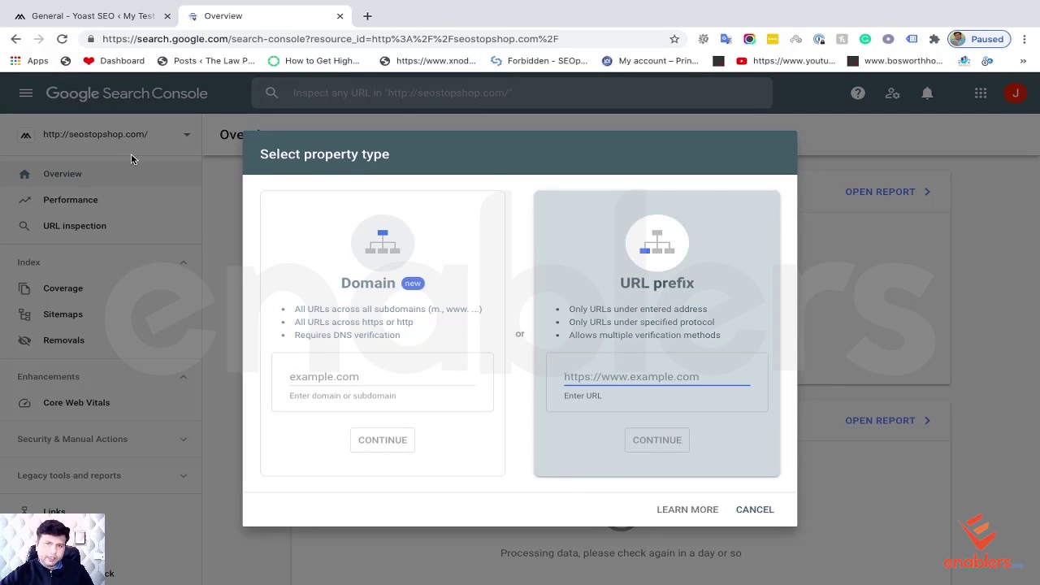
pyautogui.click(754, 510)
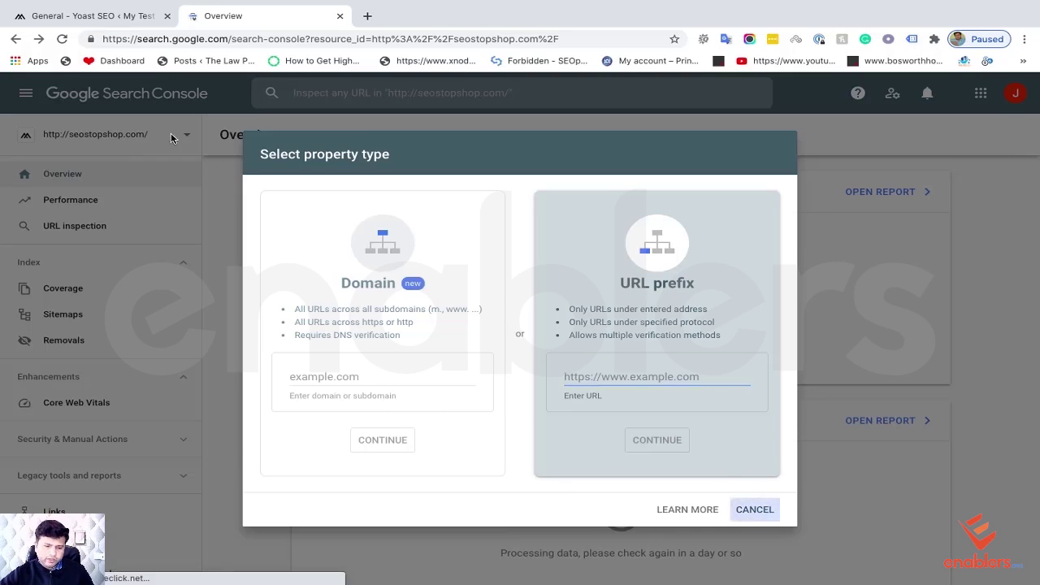
pyautogui.click(143, 136)
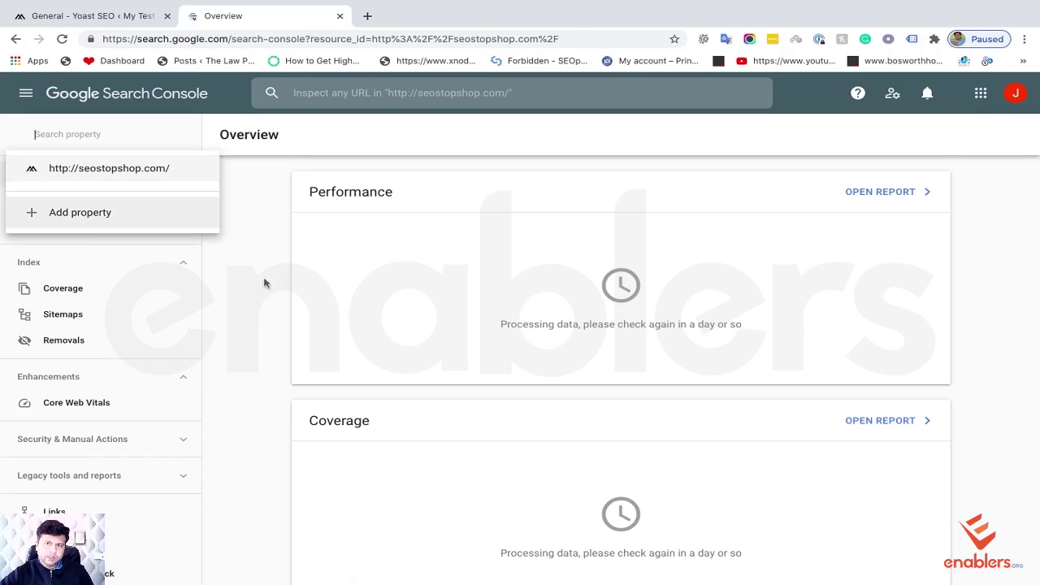
pyautogui.click(239, 202)
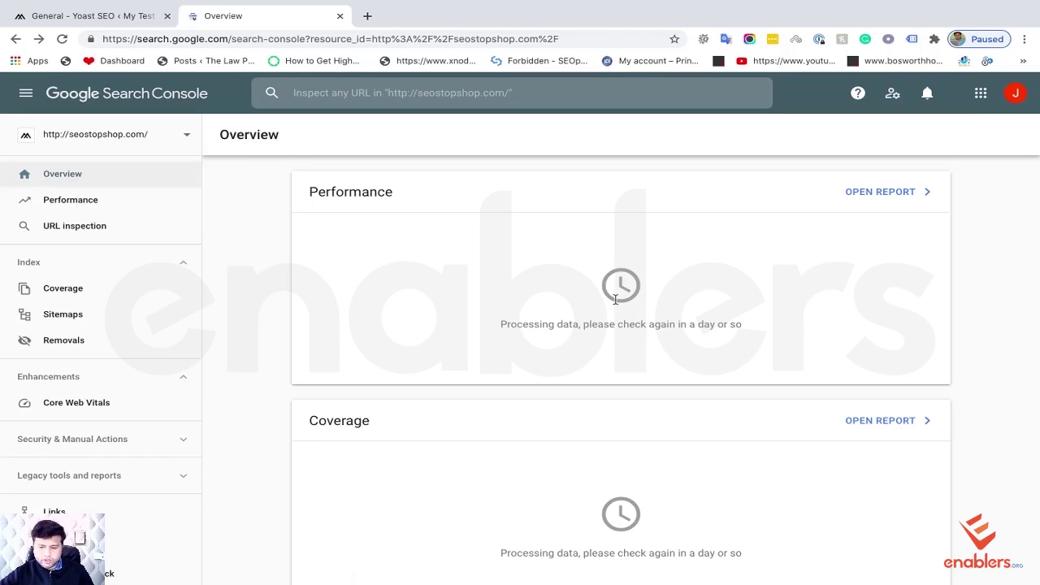
# Step: Look over the Performance and Coverage cards in the overview and open the property's Sitemaps page
pyautogui.scroll(-1, 529, 323)
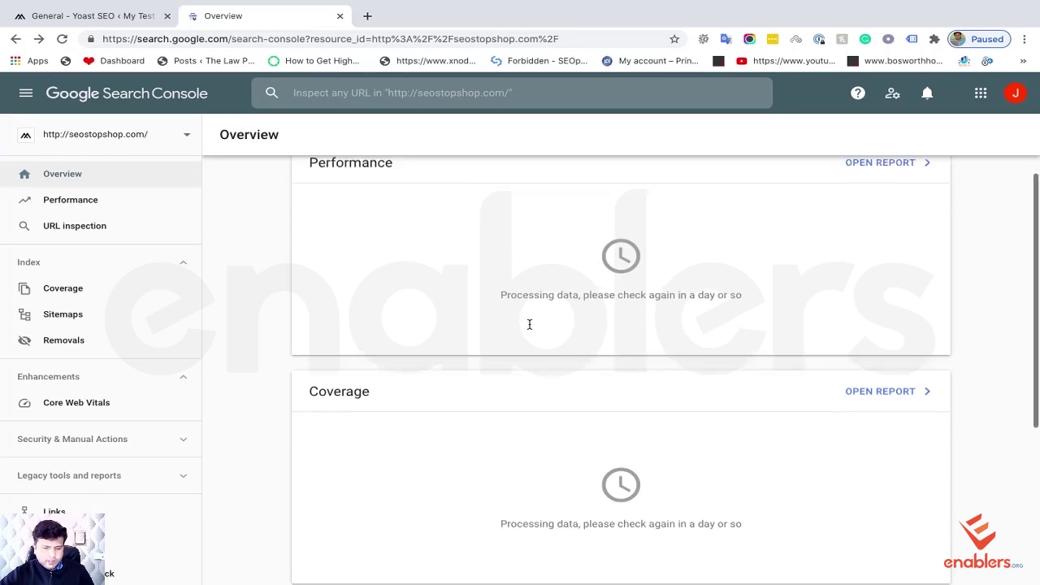
pyautogui.scroll(1, 529, 322)
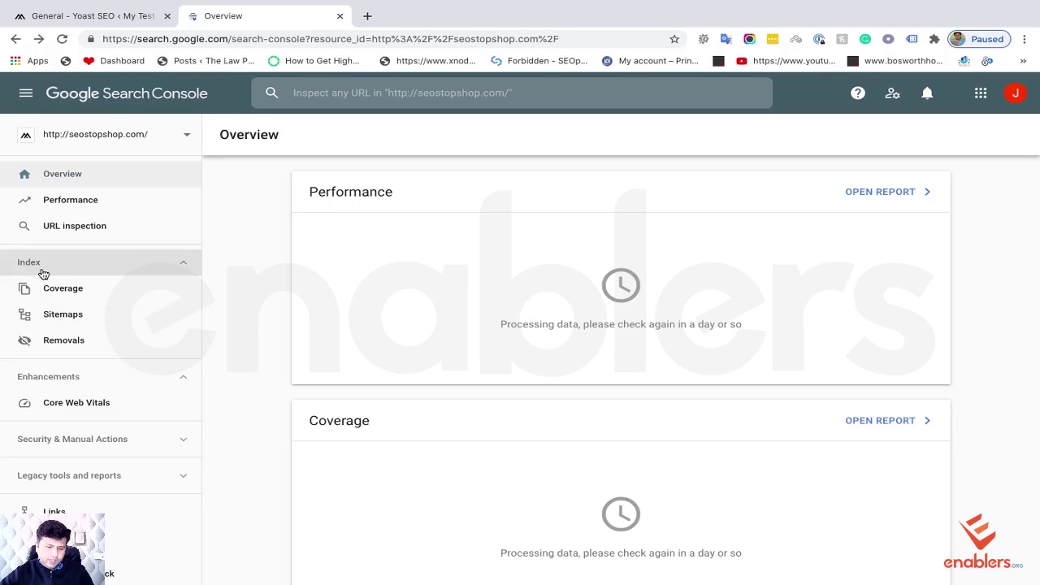
pyautogui.click(73, 324)
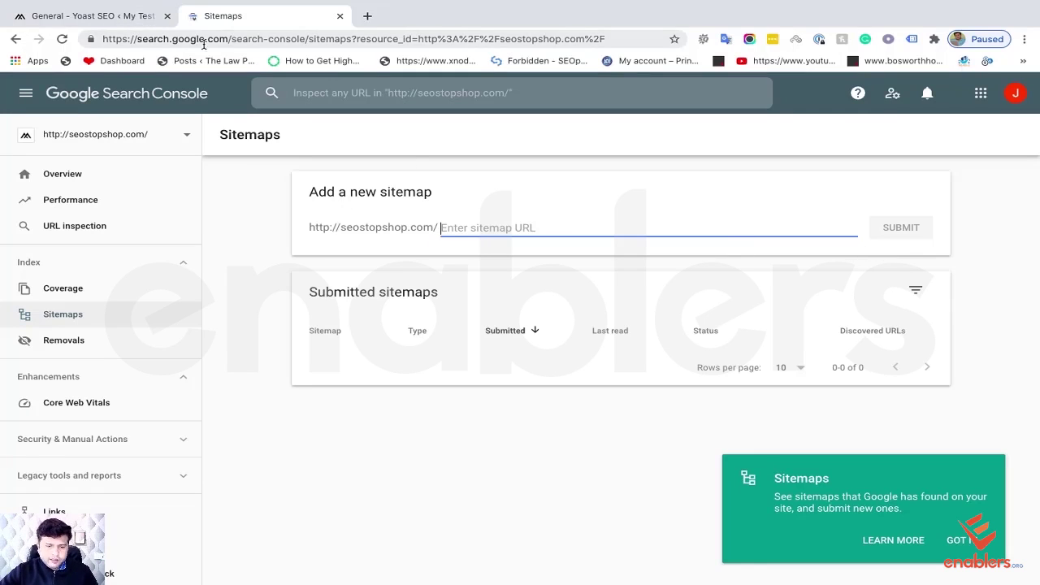
pyautogui.click(130, 22)
pyautogui.moveTo(282, 38); pyautogui.dragTo(373, 22)
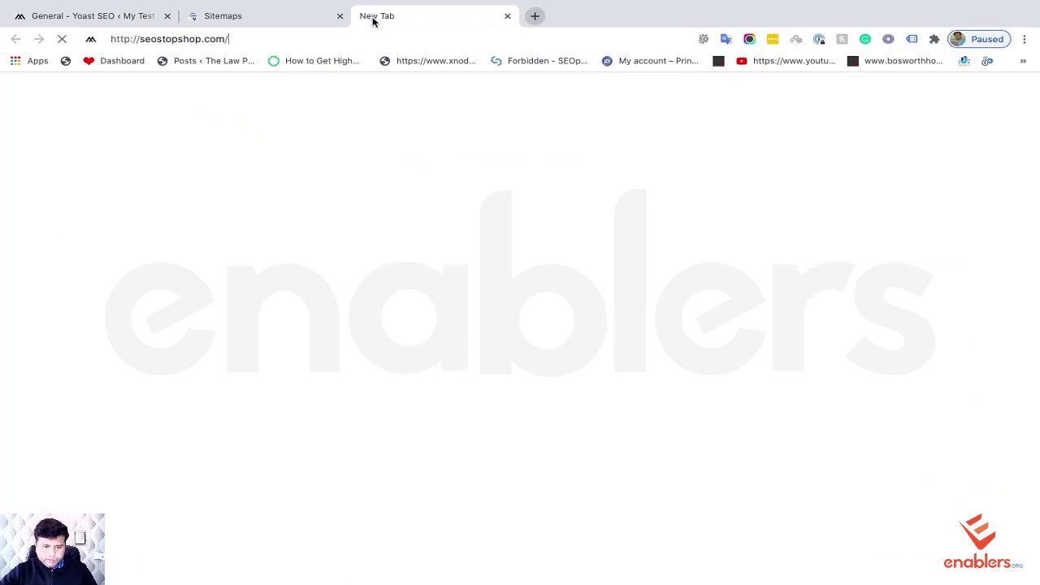
pyautogui.write('site')
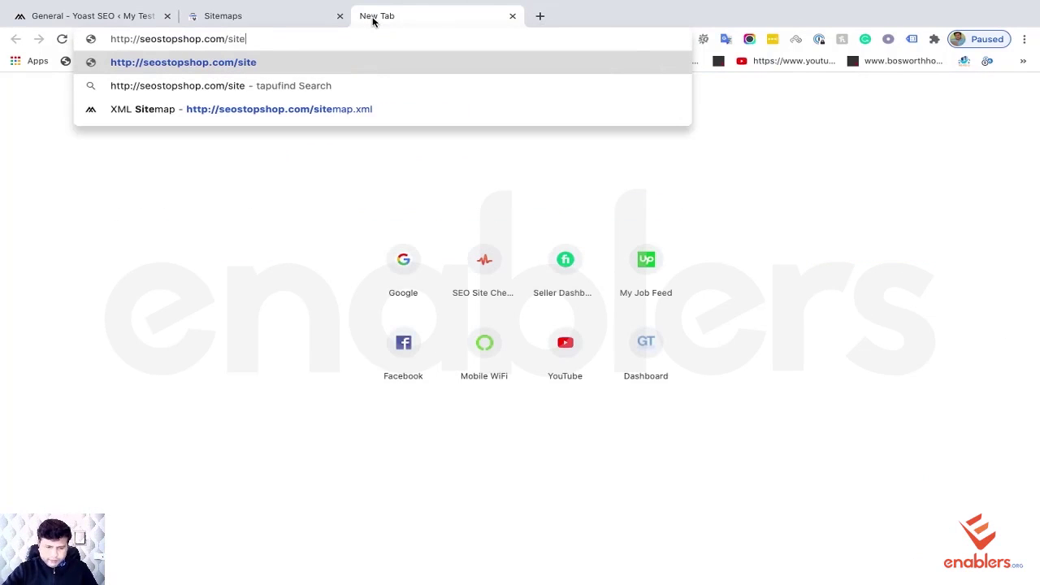
pyautogui.write('map.xml')
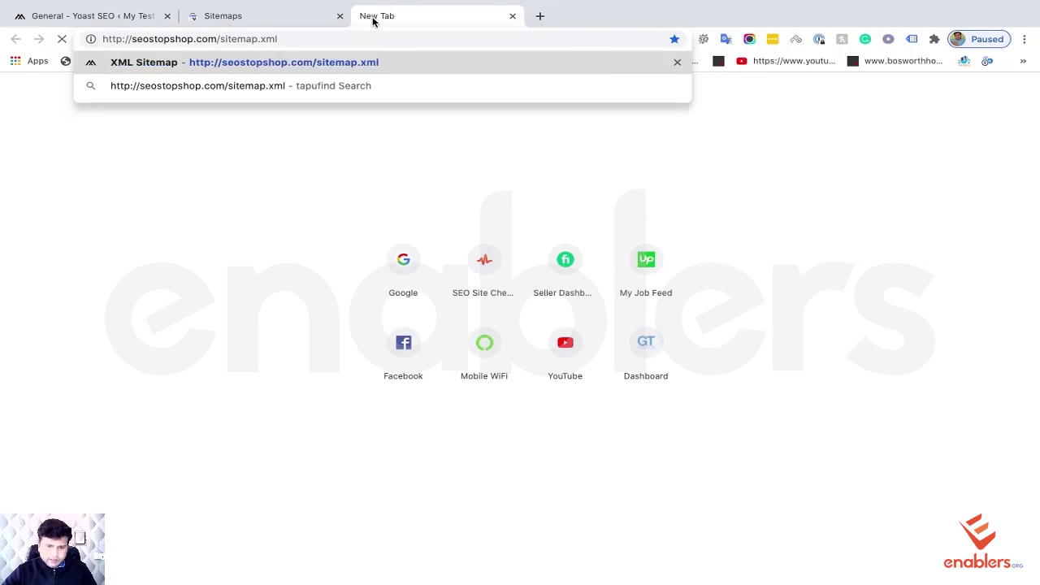
pyautogui.press('Return')
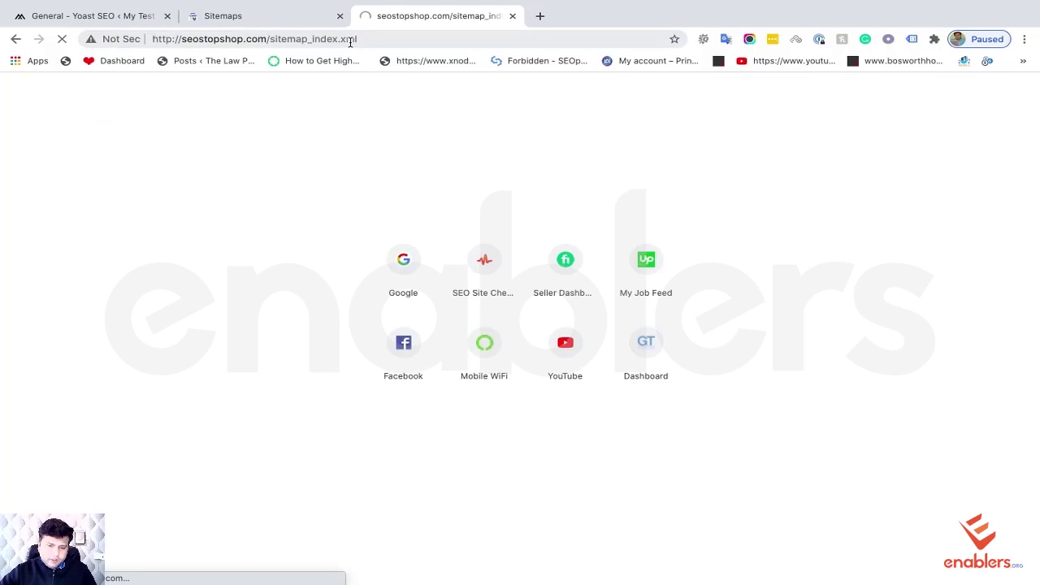
# Step: Open the site's XML sitemap through the XML sitemaps help link in Yoast SEO's feature settings
pyautogui.click(82, 18)
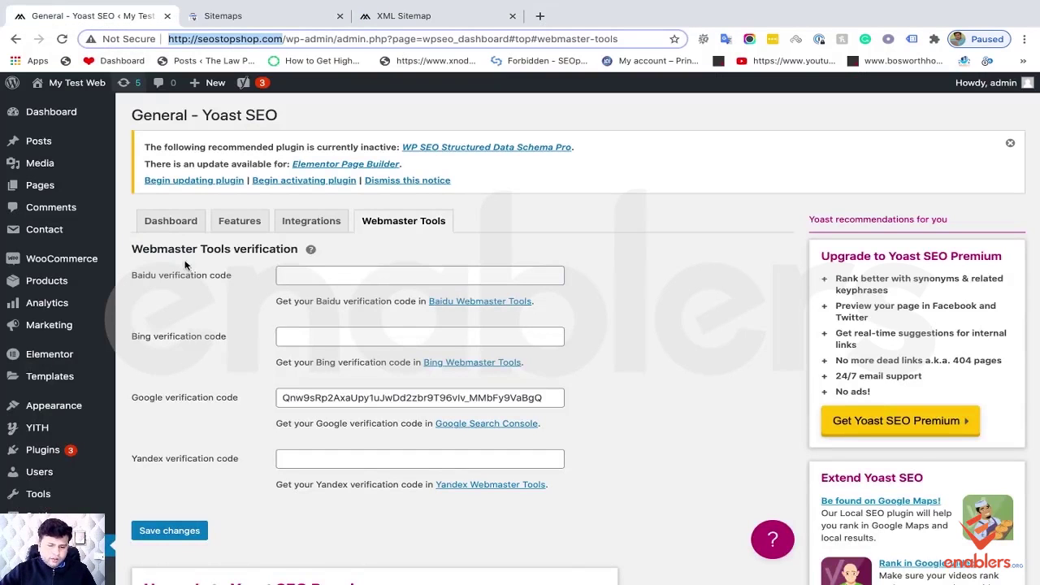
pyautogui.scroll(-1, 401, 235)
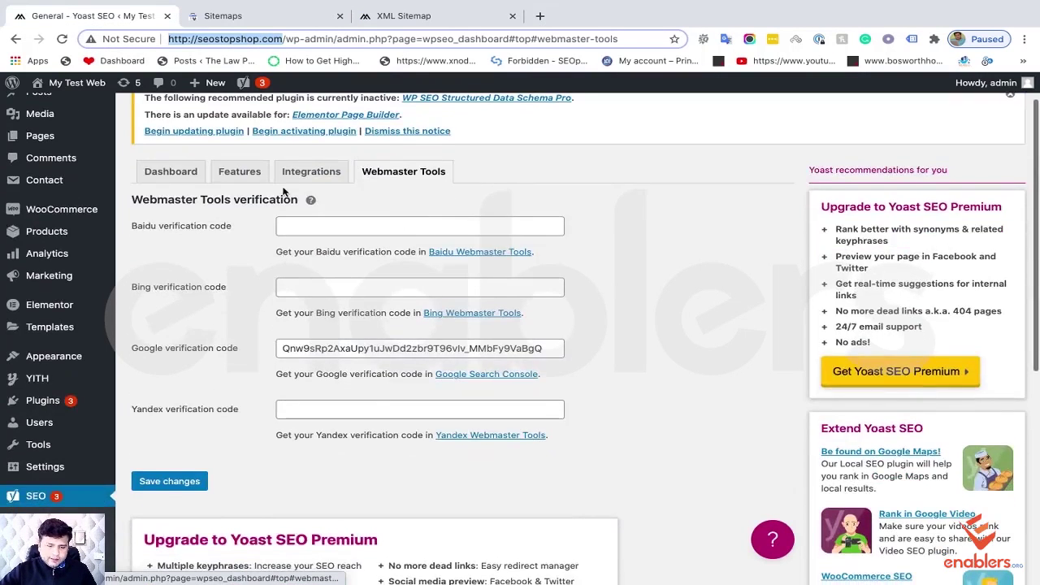
pyautogui.scroll(-2, 145, 423)
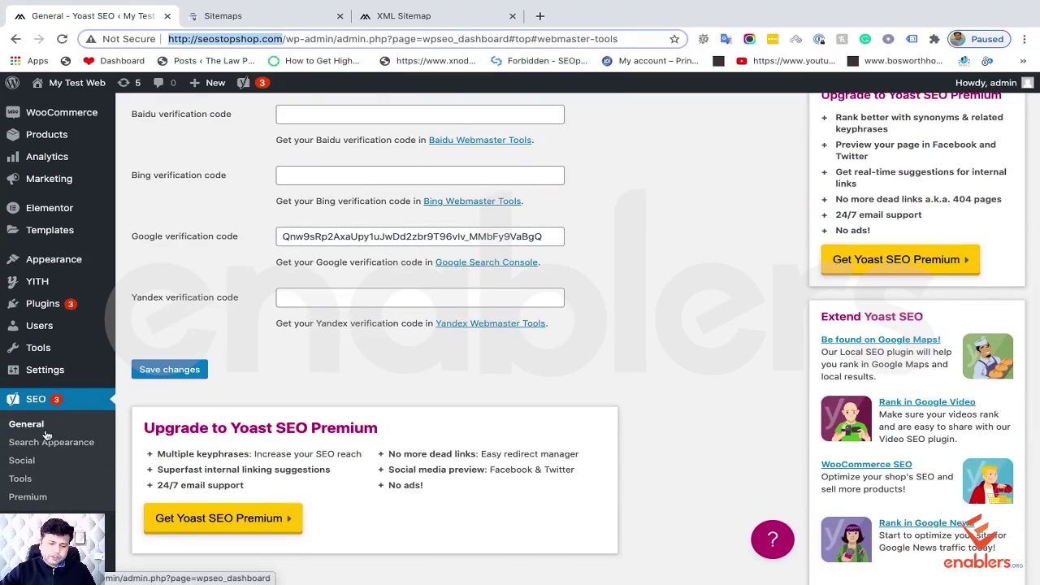
pyautogui.scroll(3, 267, 336)
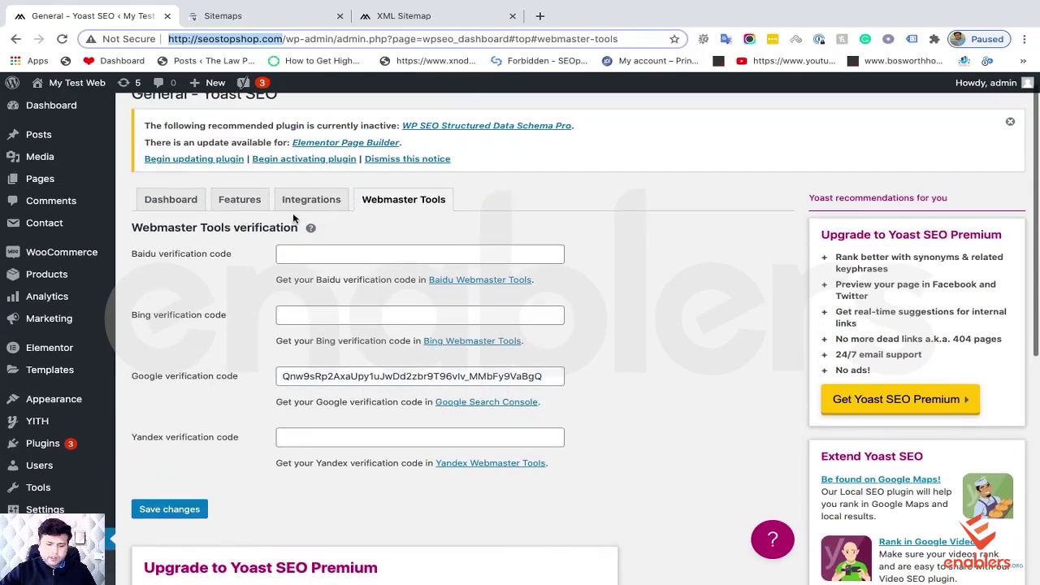
pyautogui.click(244, 202)
pyautogui.scroll(-3, 267, 293)
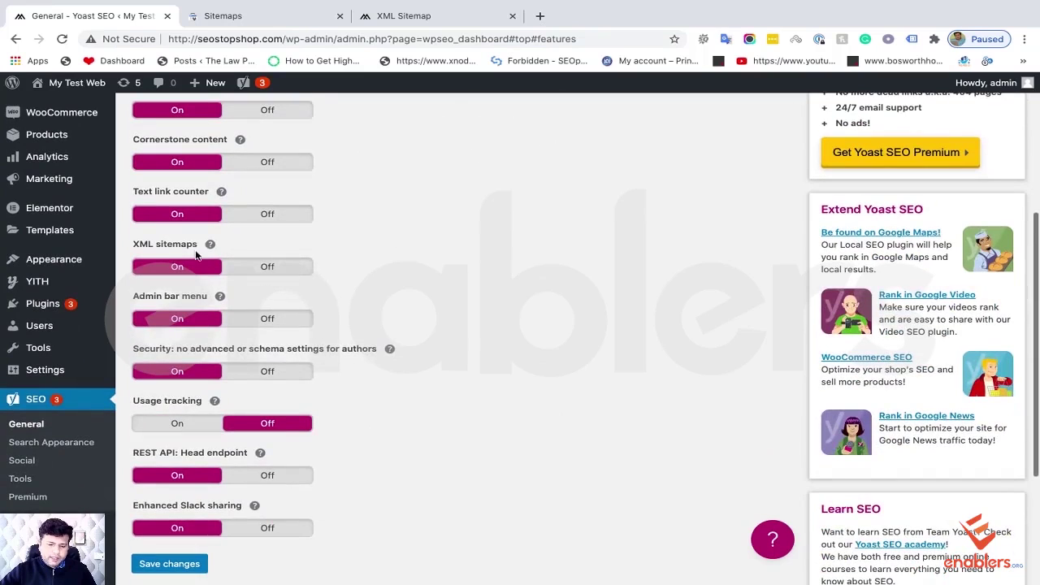
pyautogui.click(209, 244)
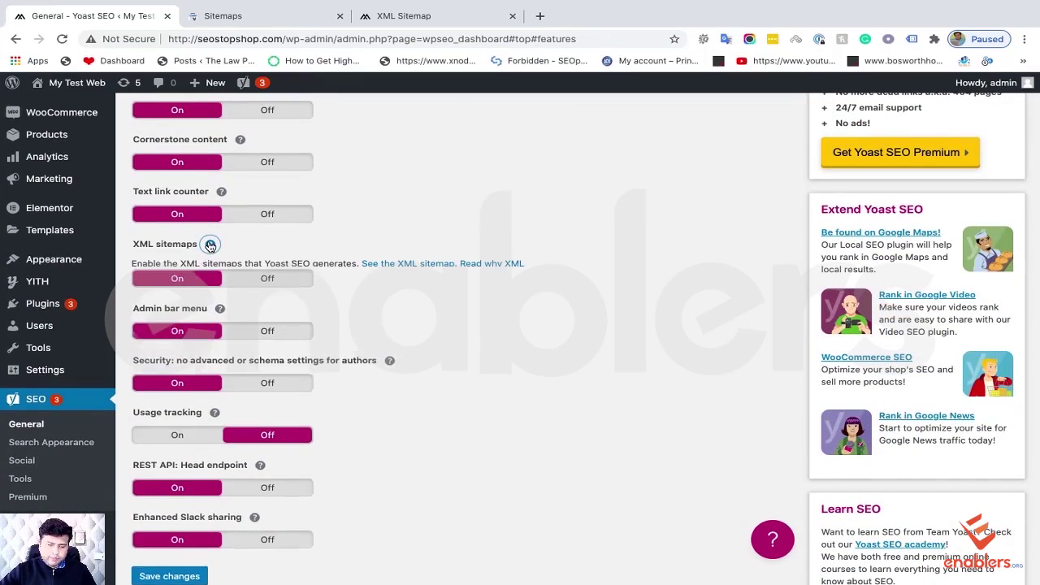
pyautogui.click(398, 266)
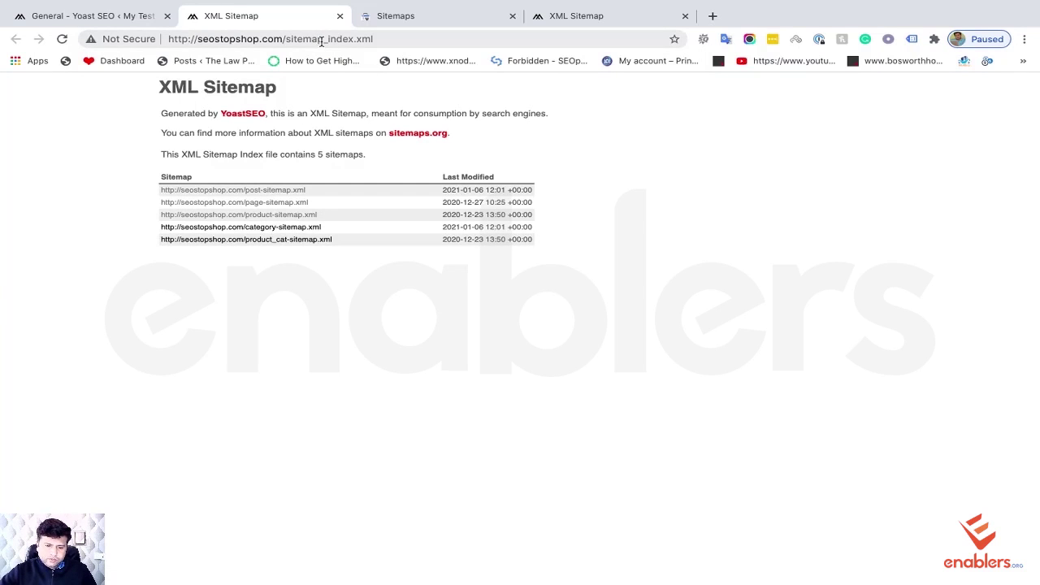
# Step: Copy the sitemap's address into Search Console's new sitemap field and remove the duplicate domain, leaving sitemap_index.xml
pyautogui.click(321, 42)
pyautogui.hotkey('ctrl', 'c')
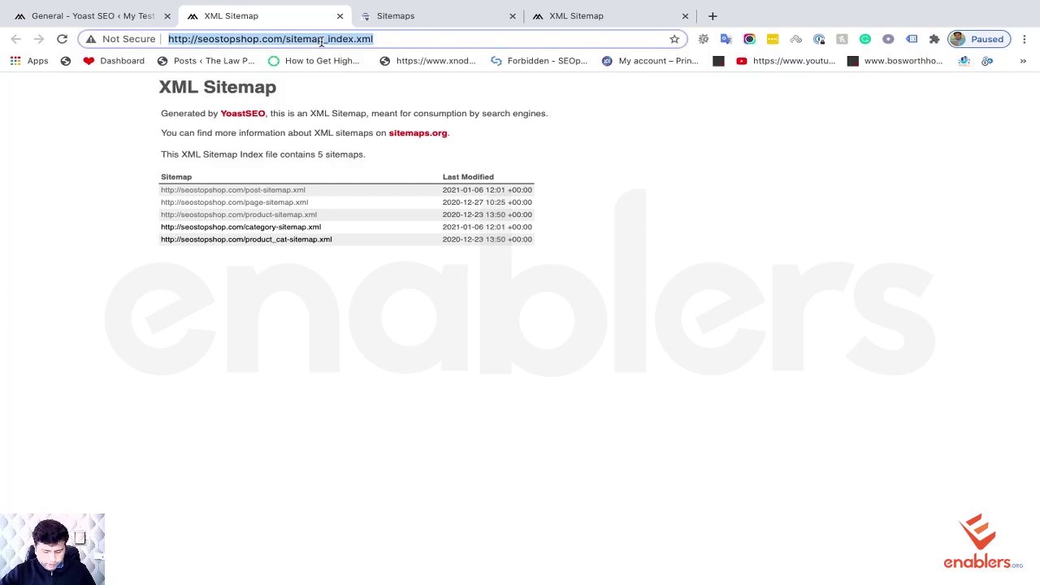
pyautogui.click(409, 18)
pyautogui.hotkey('ctrl', 'v')
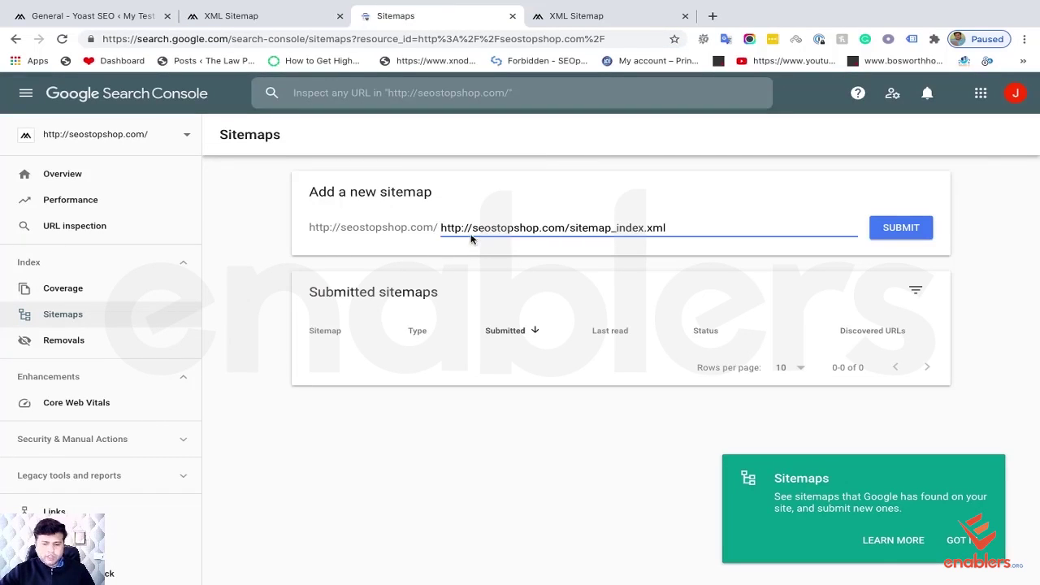
pyautogui.moveTo(439, 229)
pyautogui.mouseDown()
pyautogui.moveTo(305, 233)
pyautogui.moveTo(437, 229)
pyautogui.mouseUp()
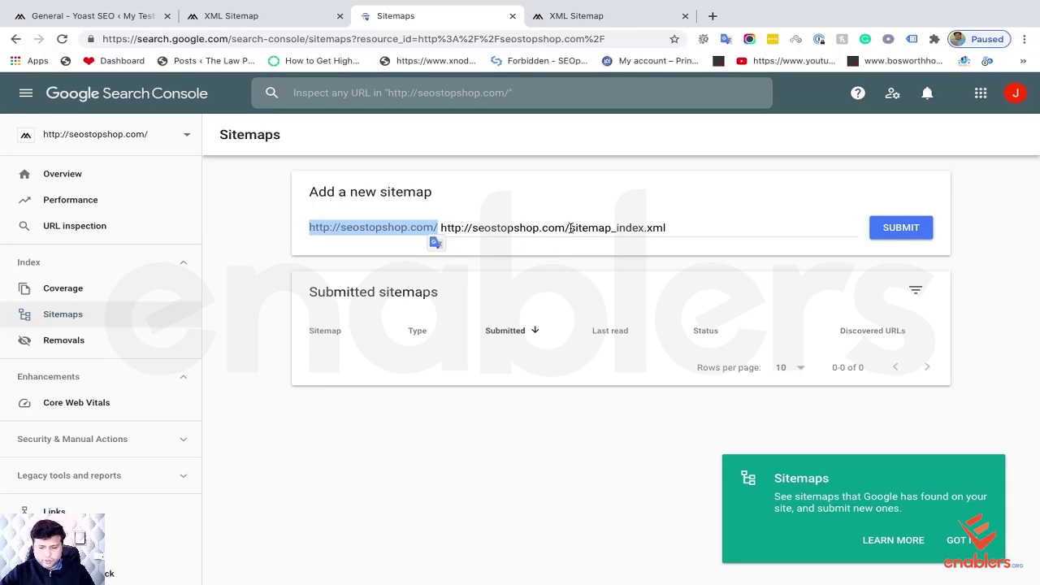
pyautogui.moveTo(571, 227); pyautogui.dragTo(424, 220)
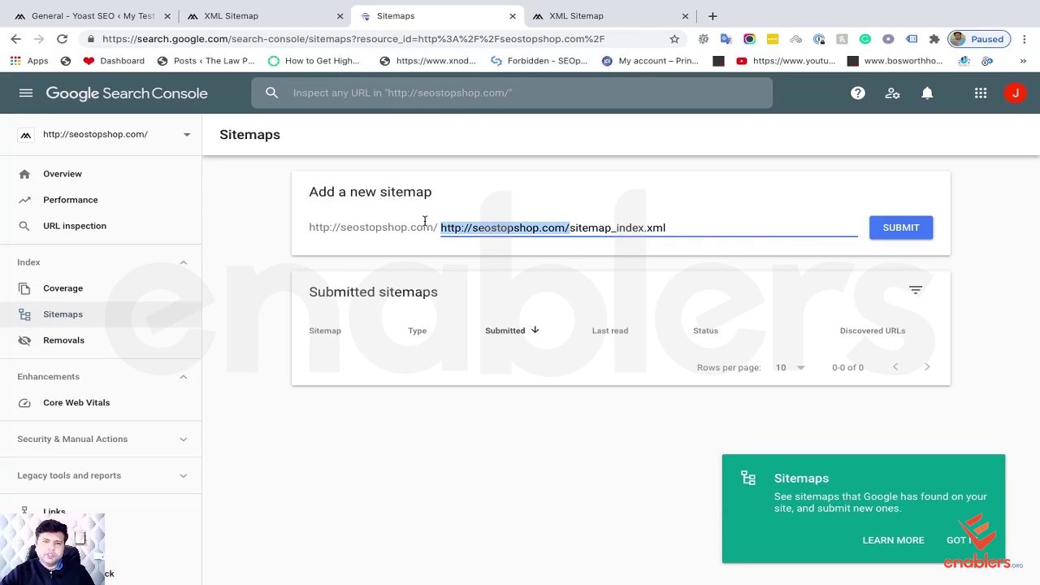
pyautogui.press('BackSpace')
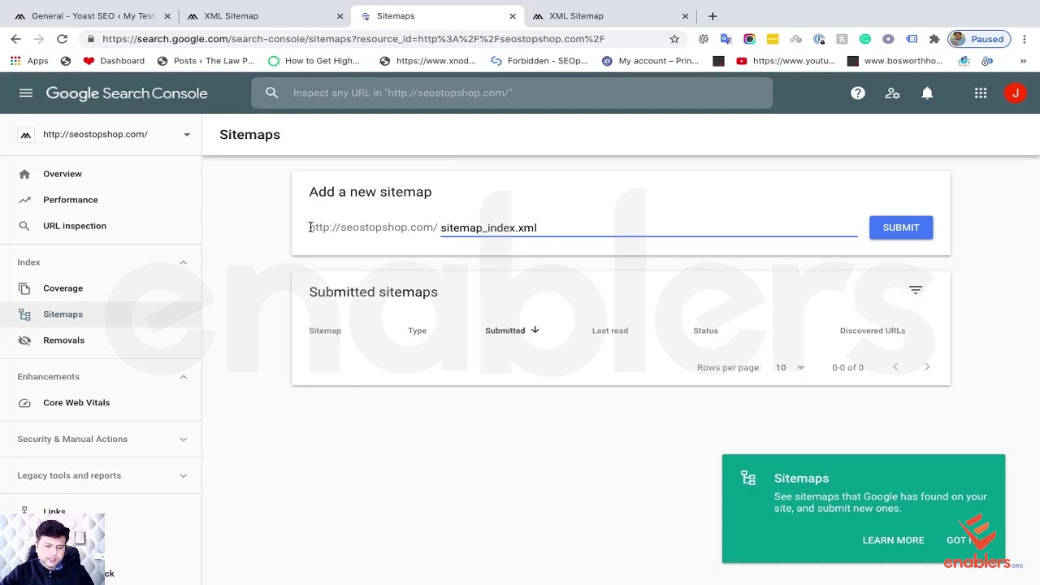
# Step: Check the entered address against the open XML sitemap, submit sitemap_index.xml and dismiss the confirmation
pyautogui.moveTo(309, 227); pyautogui.dragTo(530, 227)
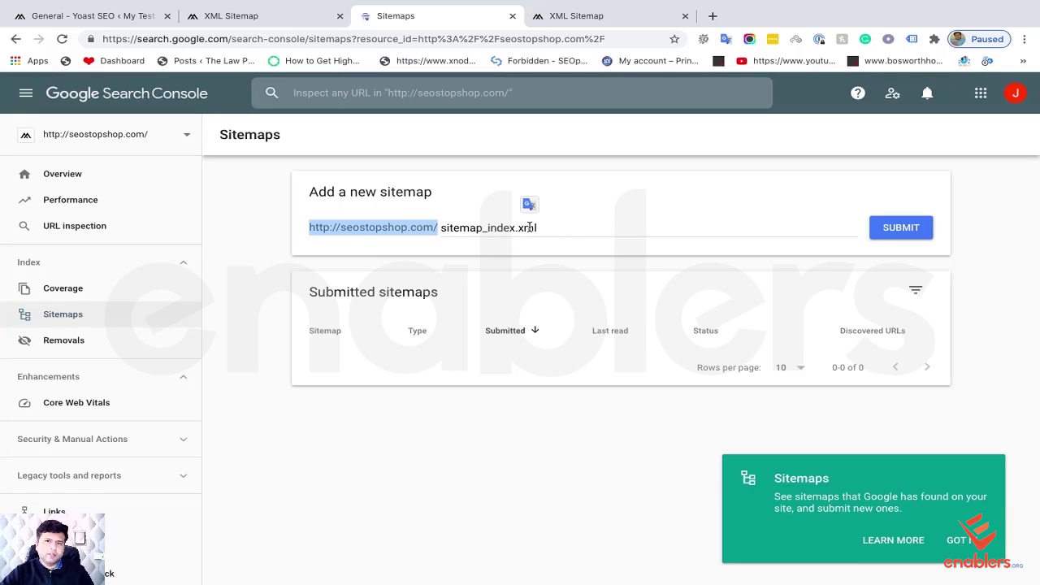
pyautogui.click(280, 20)
pyautogui.click(395, 16)
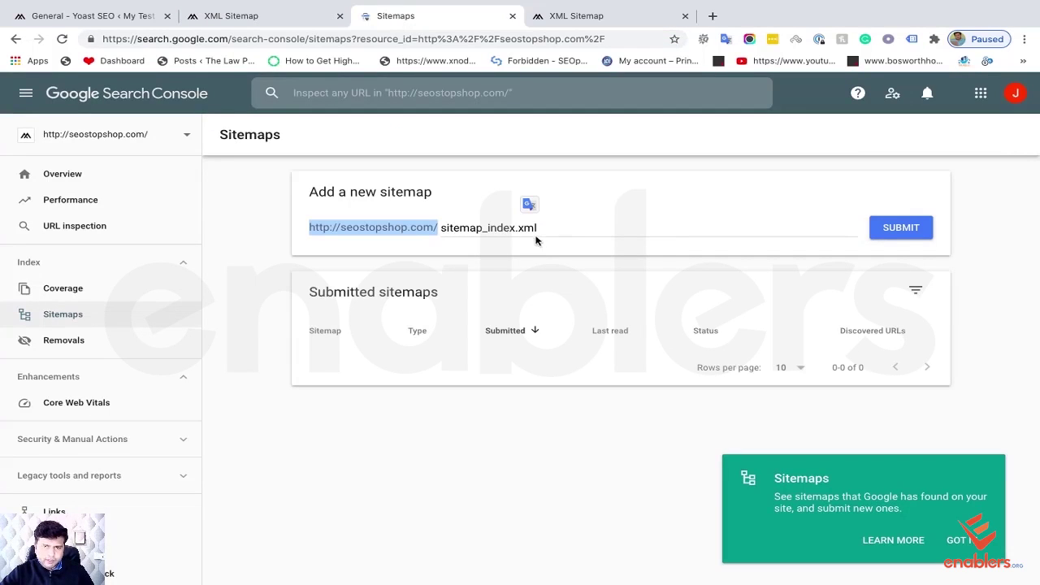
pyautogui.click(883, 234)
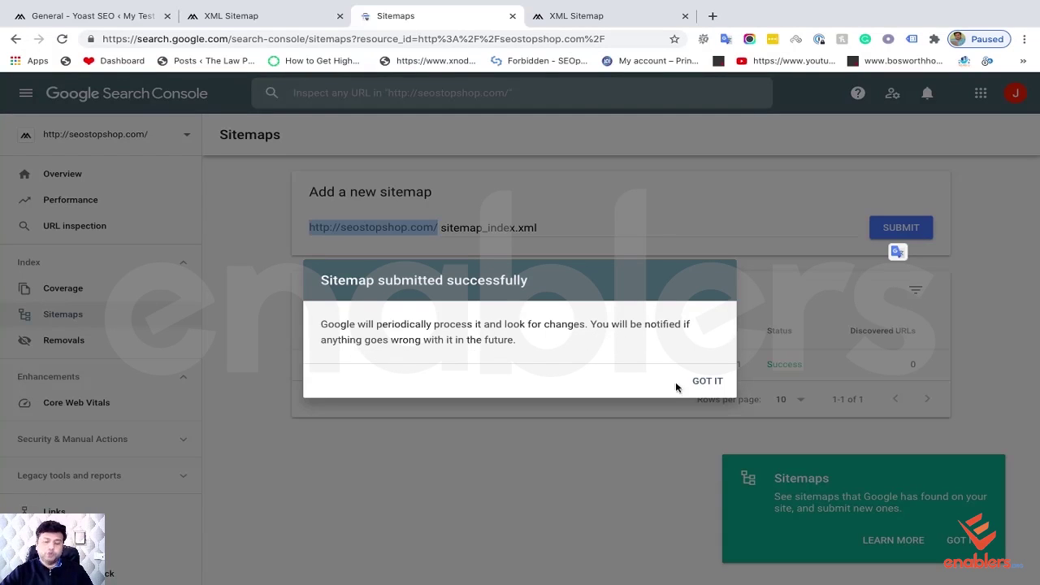
pyautogui.click(705, 387)
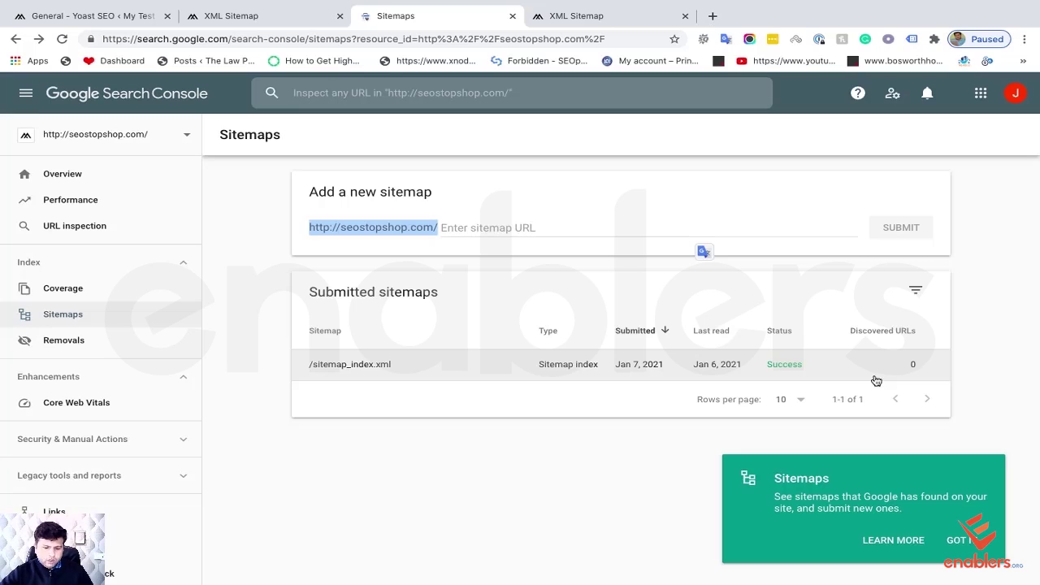
pyautogui.click(275, 252)
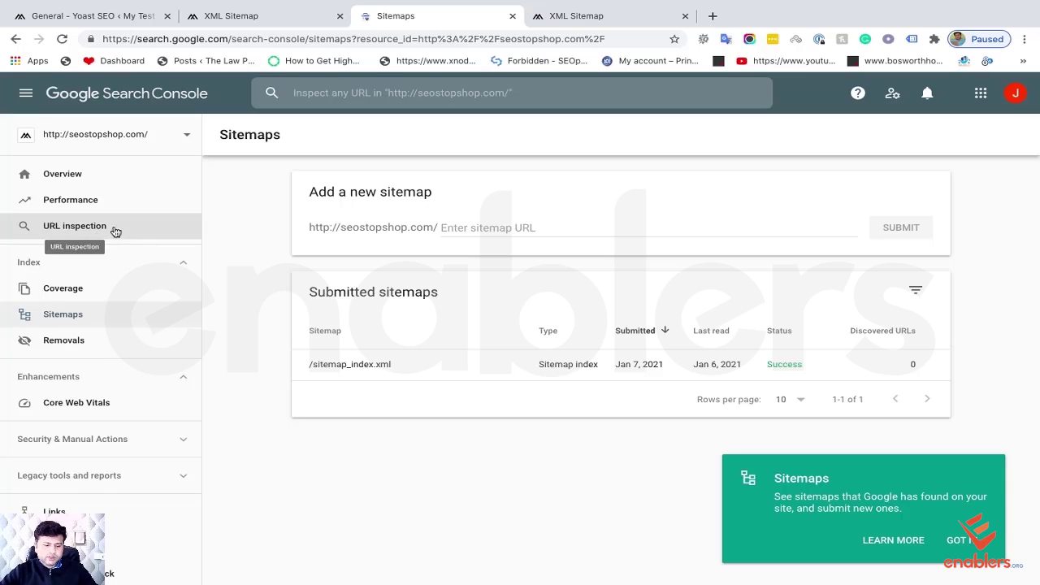
pyautogui.click(112, 229)
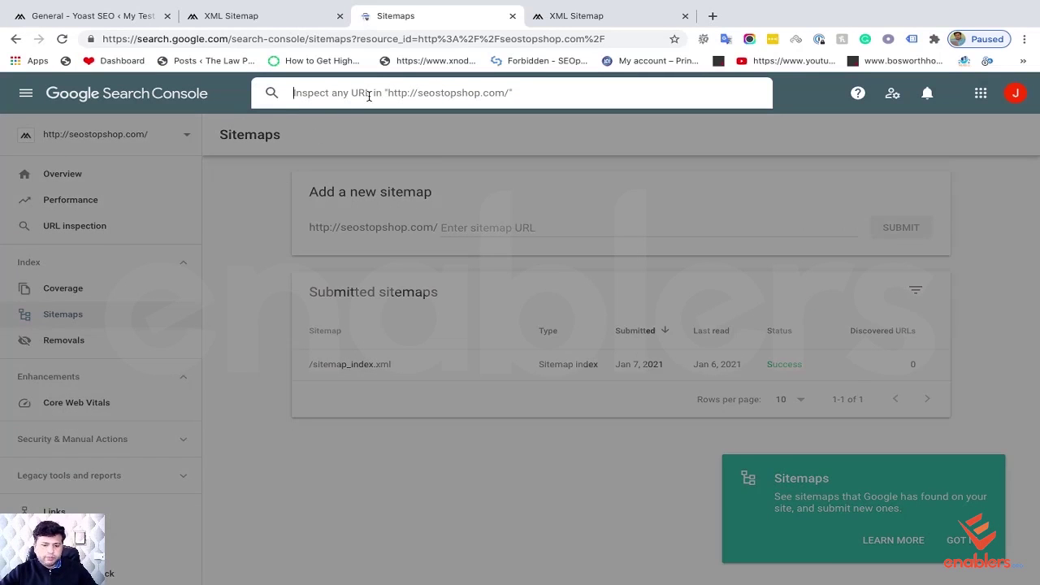
pyautogui.hotkey('ctrl', 'v')
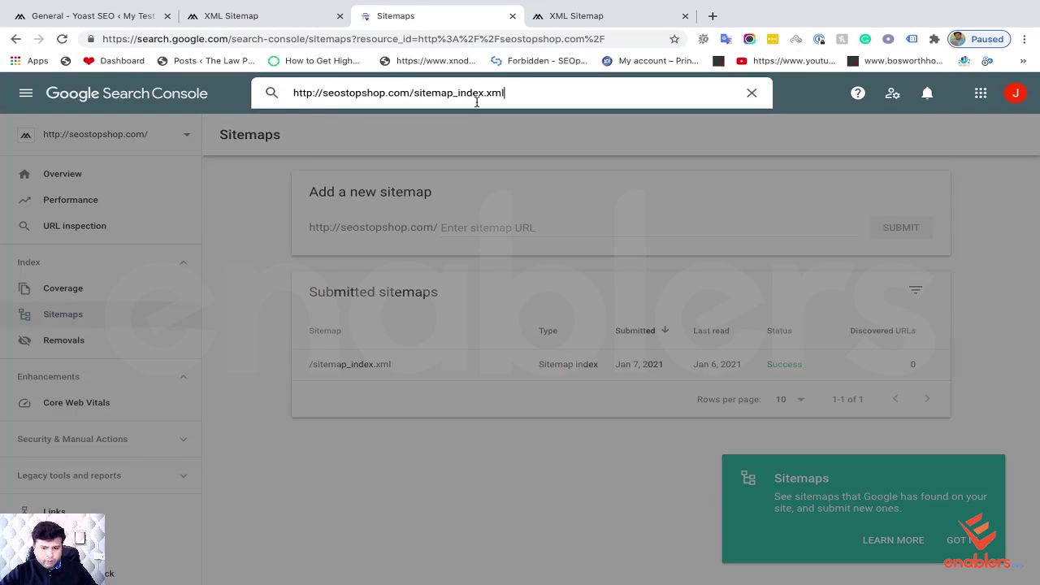
pyautogui.moveTo(413, 93); pyautogui.dragTo(622, 122)
pyautogui.press('BackSpace')
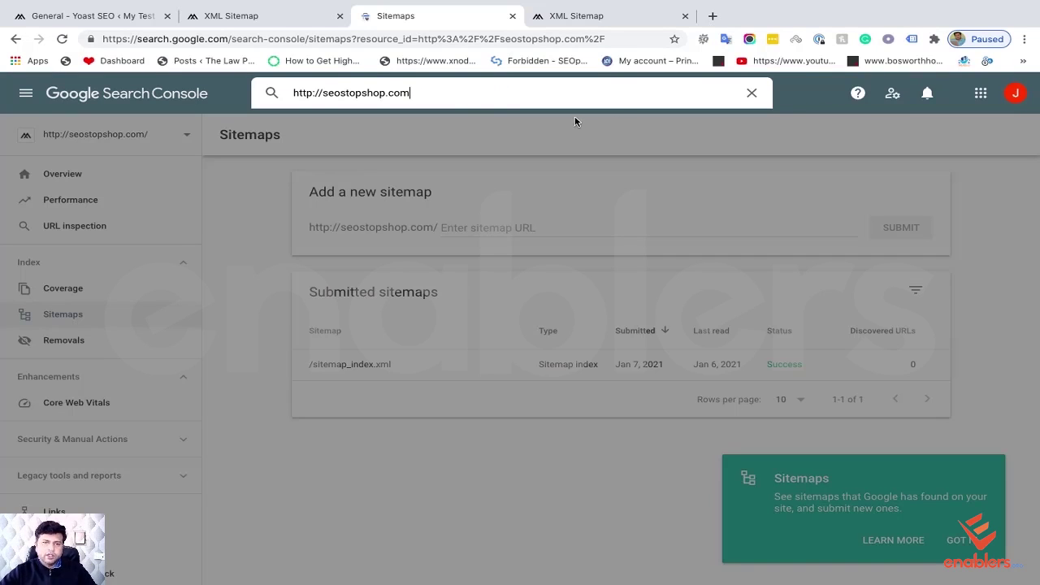
pyautogui.tripleClick(465, 97)
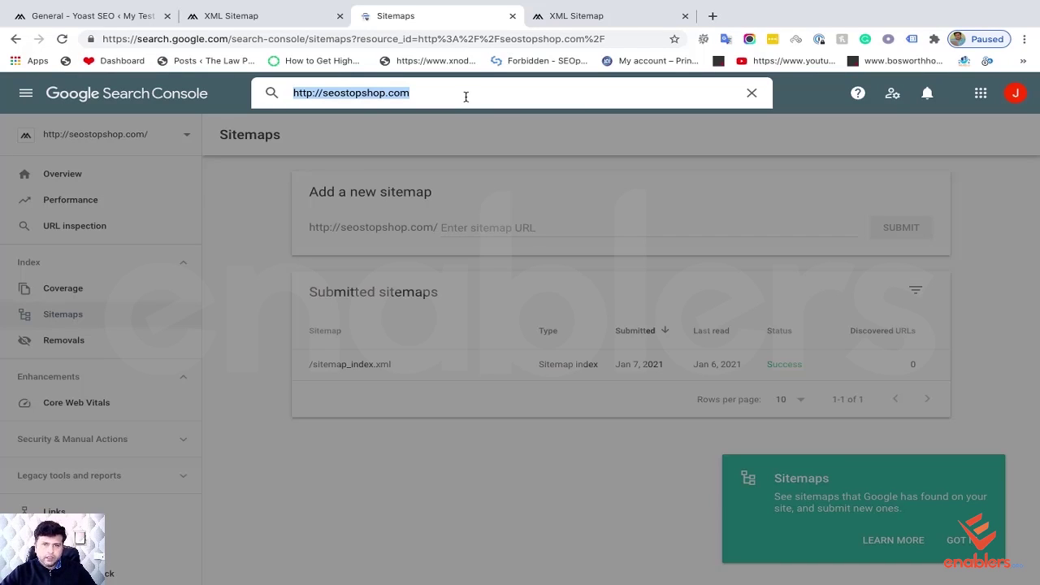
pyautogui.press('Return')
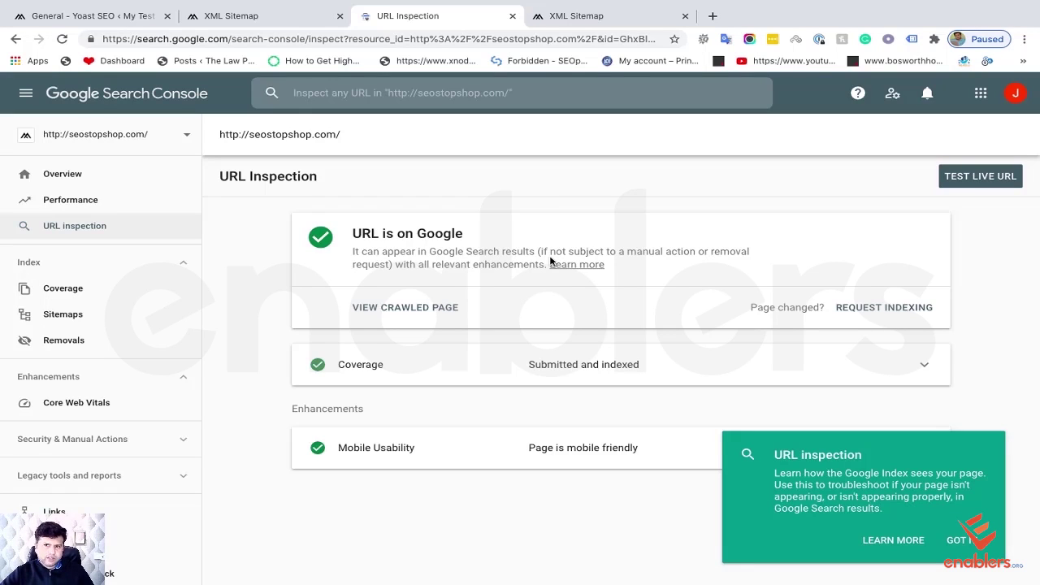
# Step: Request indexing for the inspected homepage, complete the motorcycles image challenge and dismiss the confirmation
pyautogui.click(891, 313)
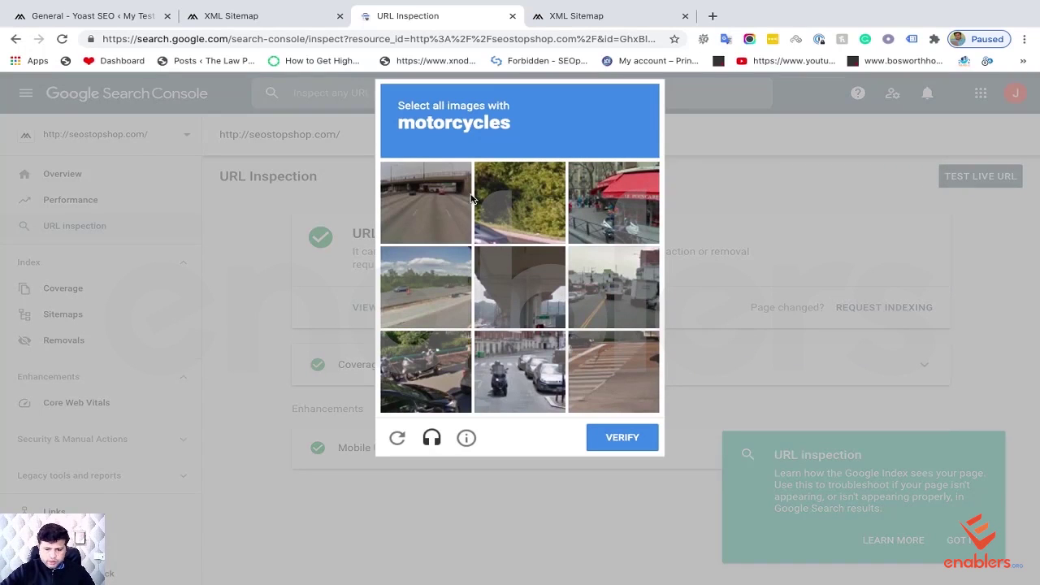
pyautogui.click(504, 388)
pyautogui.click(601, 230)
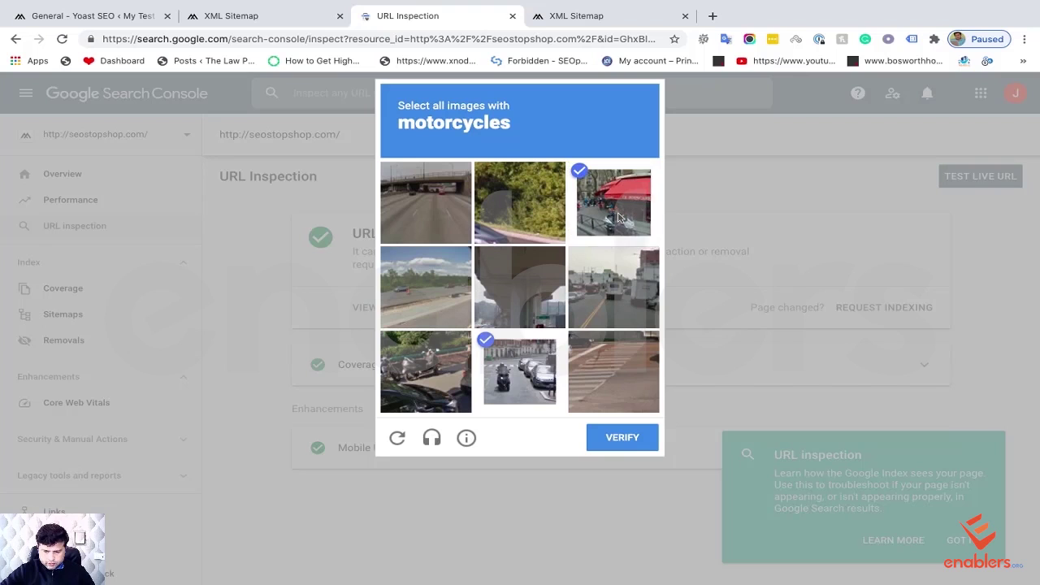
pyautogui.click(442, 392)
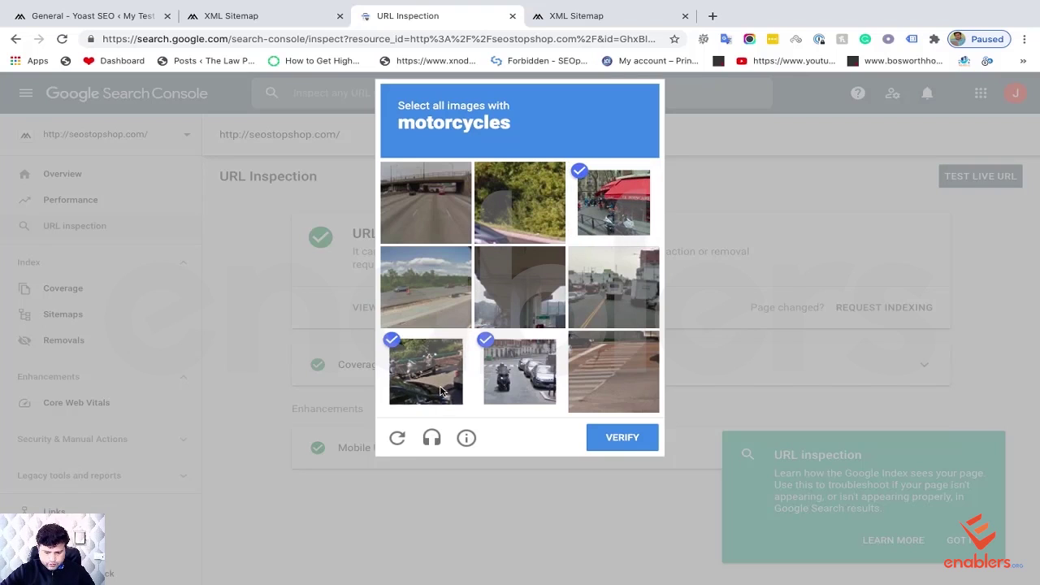
pyautogui.click(620, 437)
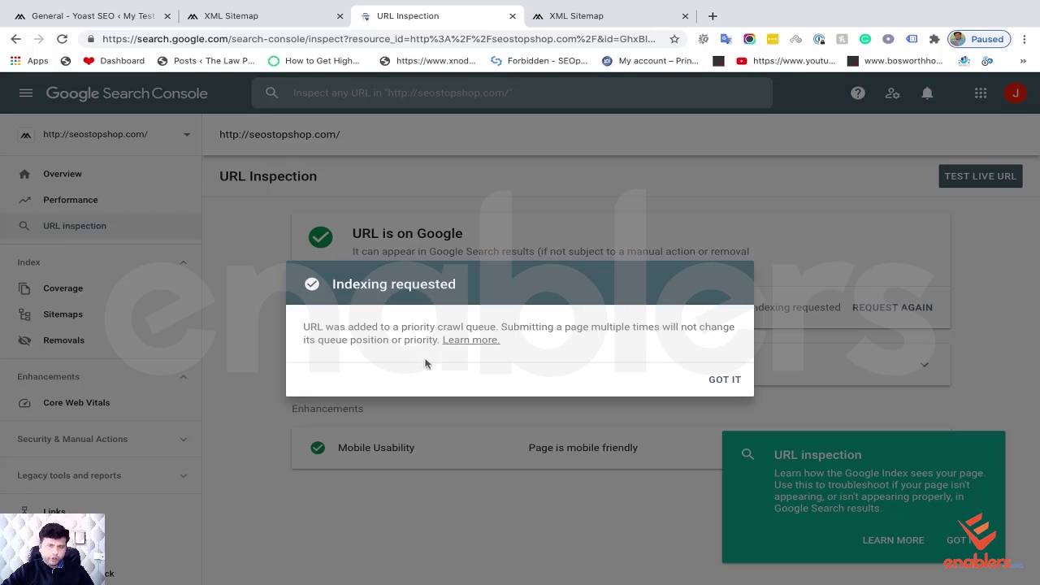
pyautogui.click(730, 382)
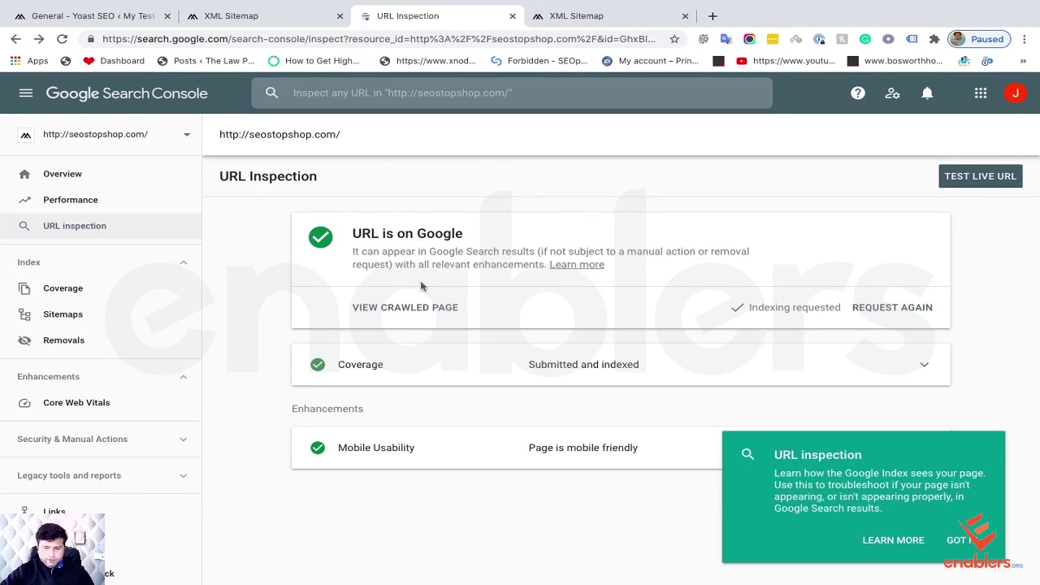
# Step: Run a live test of the homepage URL and check where further URLs can be inspected
pyautogui.click(978, 180)
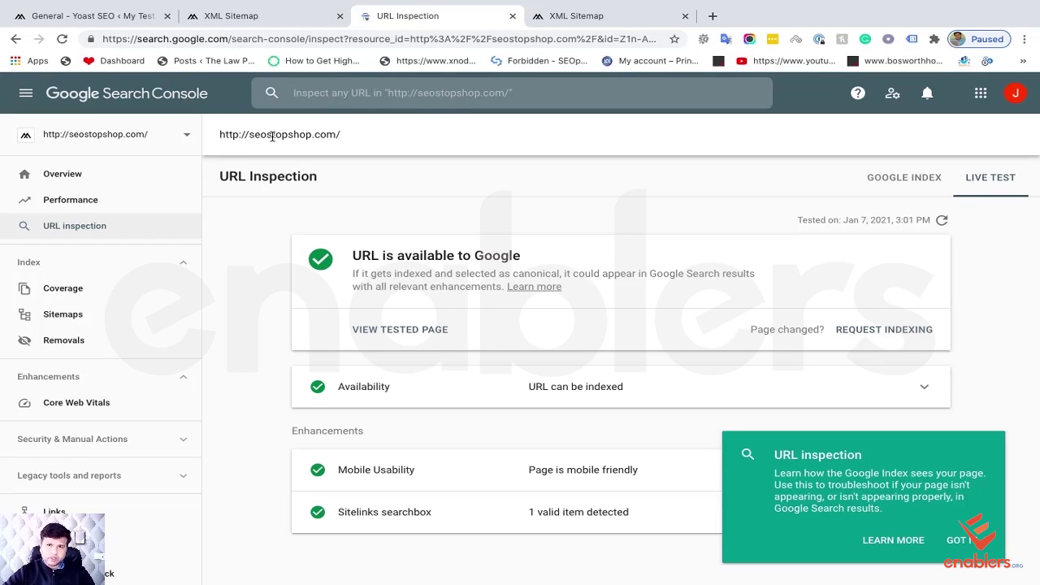
pyautogui.click(445, 93)
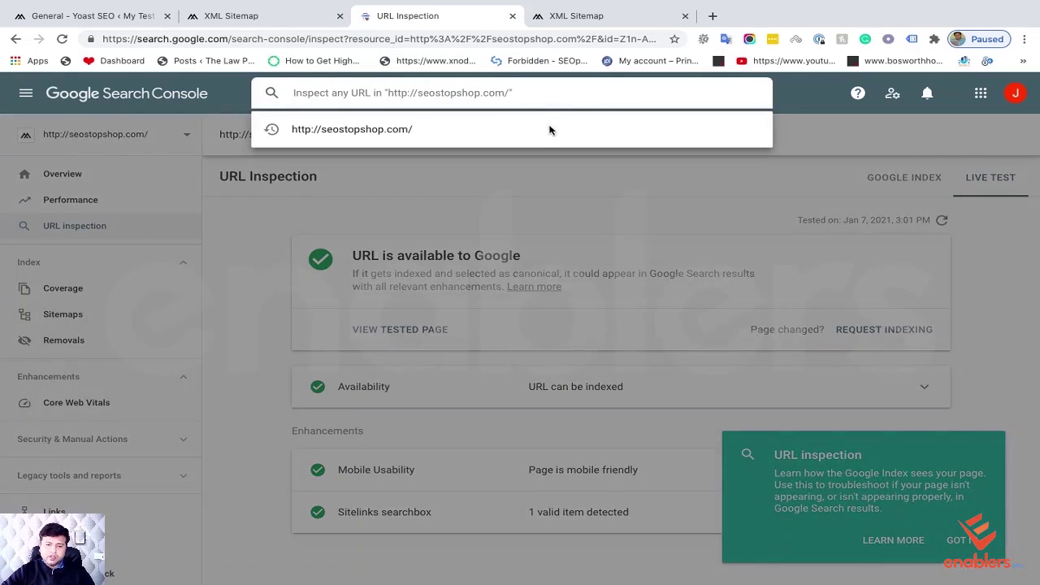
pyautogui.click(799, 125)
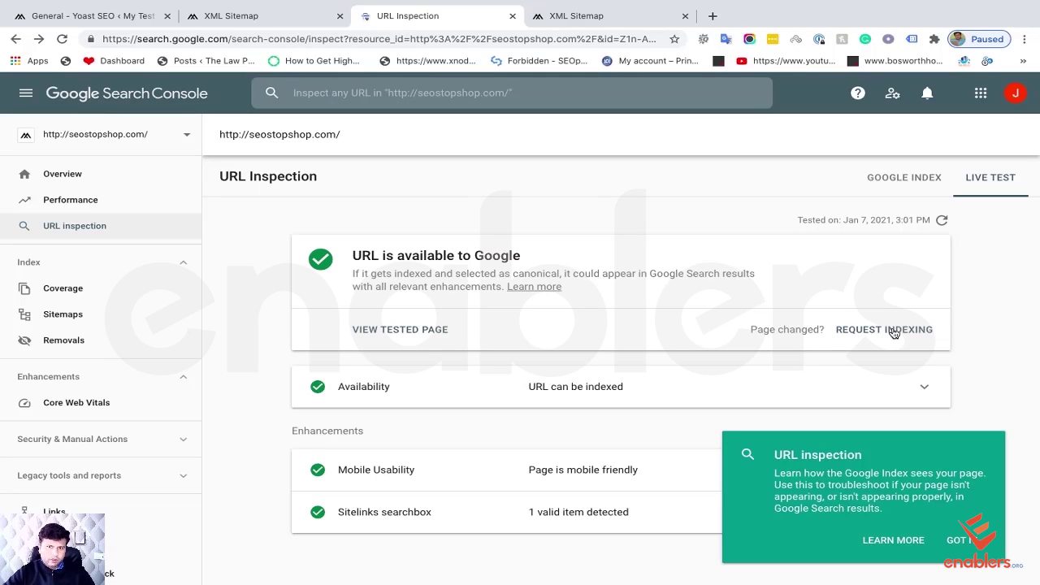
# Step: Look over the Performance, Removals and Coverage reports of the property
pyautogui.click(112, 209)
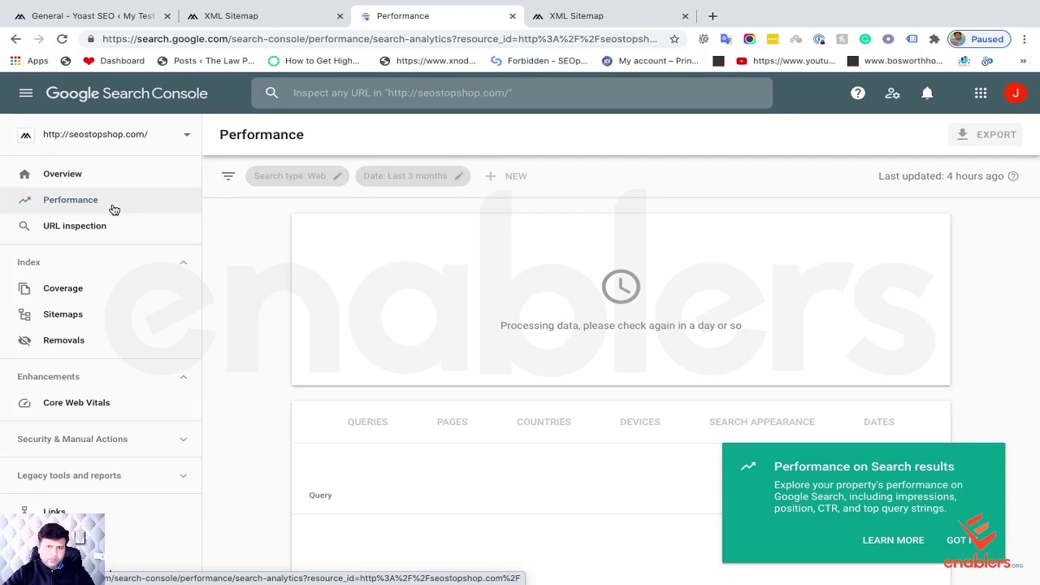
pyautogui.click(83, 344)
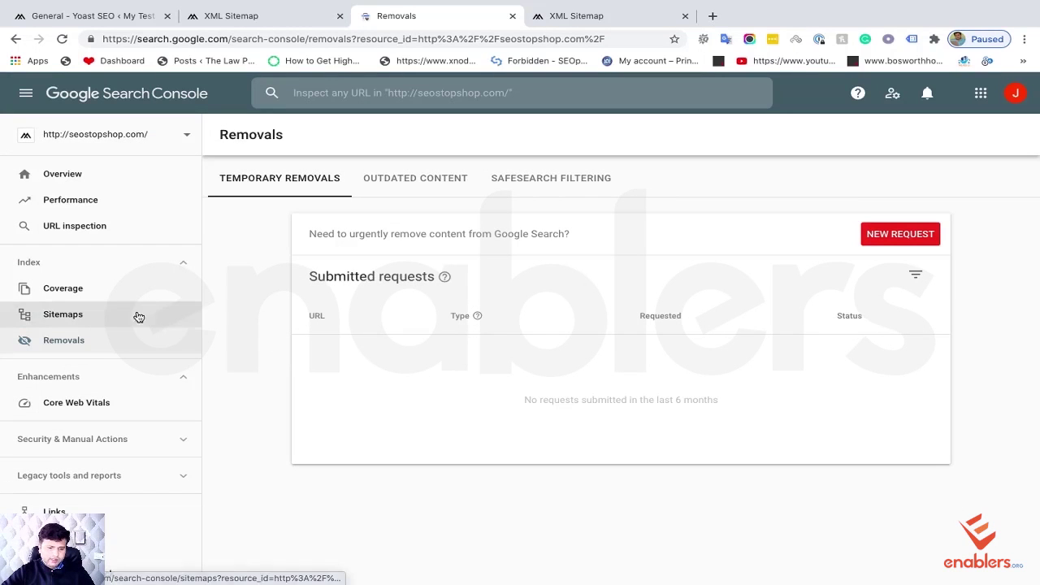
pyautogui.click(106, 290)
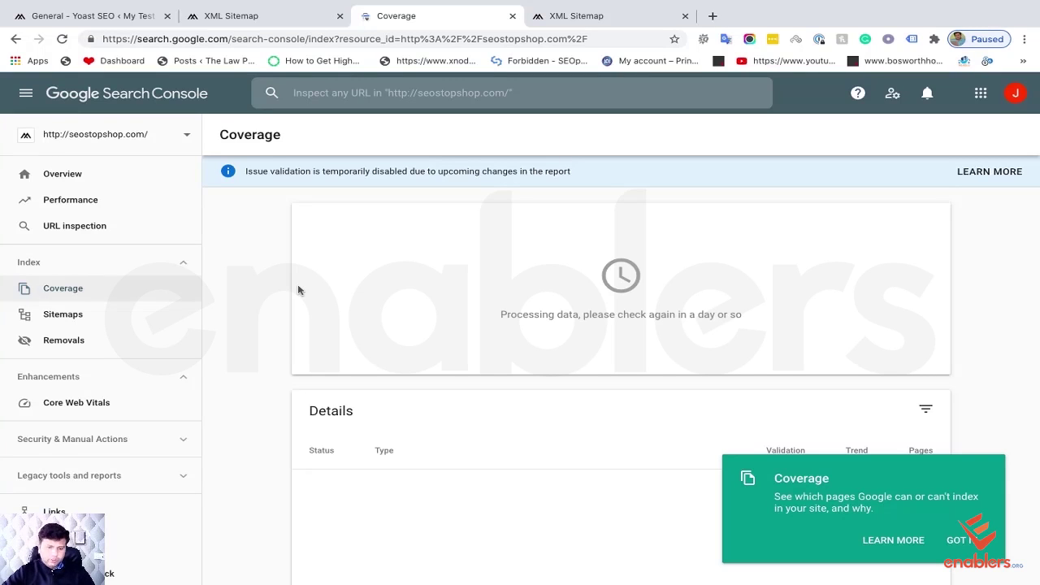
pyautogui.scroll(-1, 261, 348)
pyautogui.scroll(-2, 149, 360)
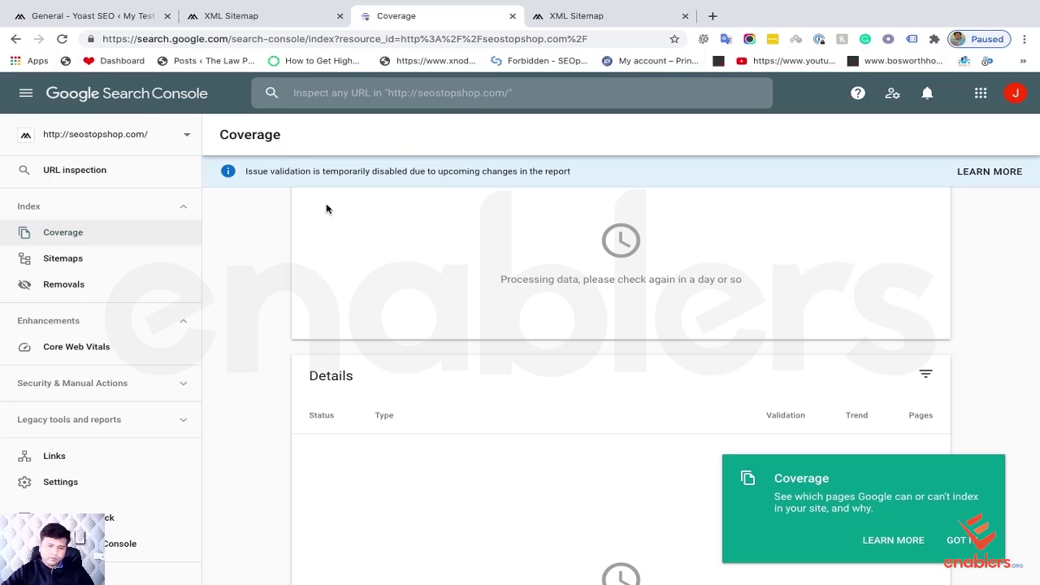
pyautogui.scroll(-1, 266, 273)
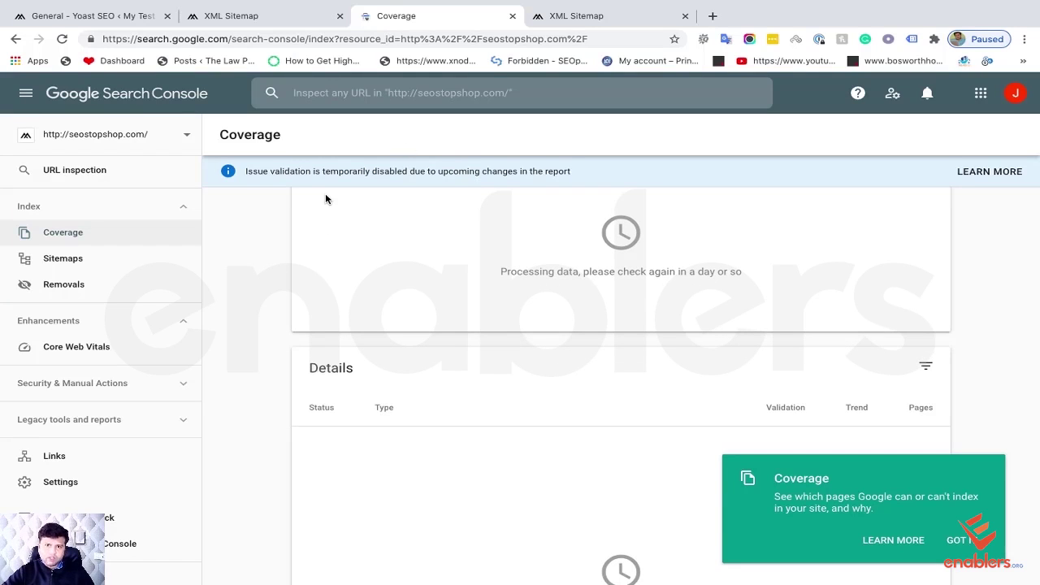
# Step: Review the Core Web Vitals report for mobile and desktop, and check the Security issues report of the property
pyautogui.scroll(-1, 167, 339)
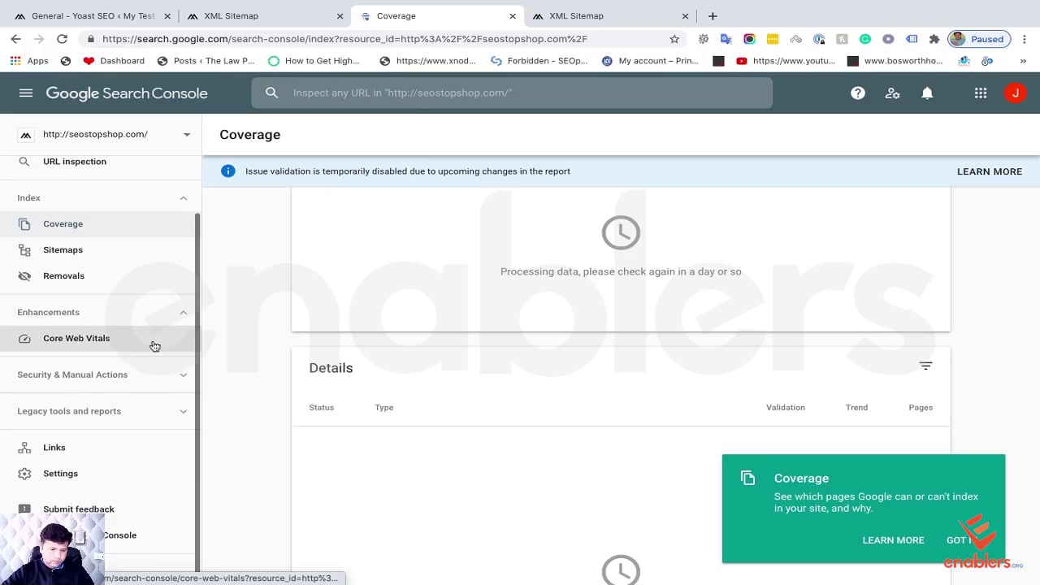
pyautogui.click(91, 343)
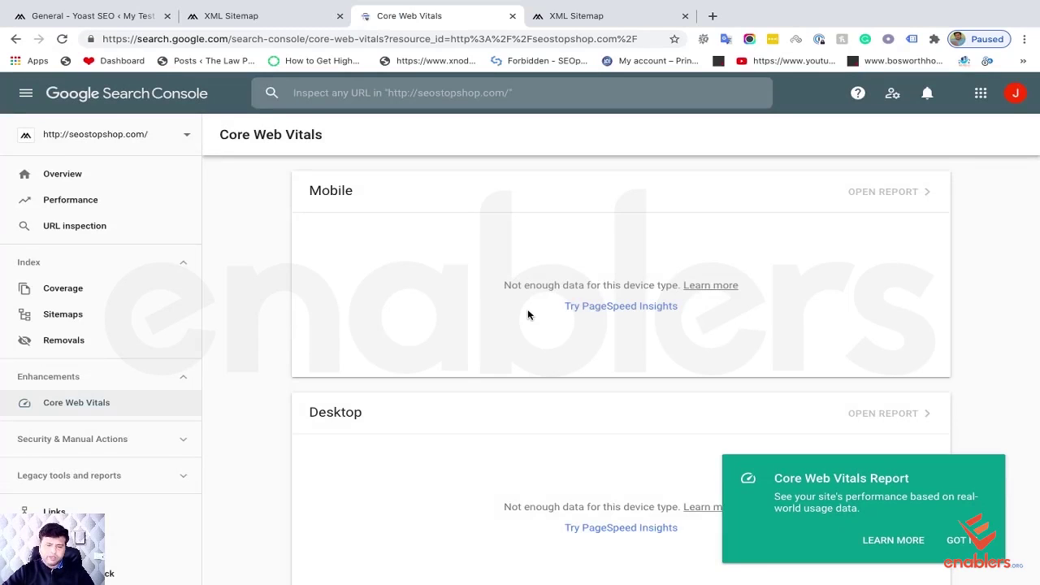
pyautogui.scroll(-1, 527, 310)
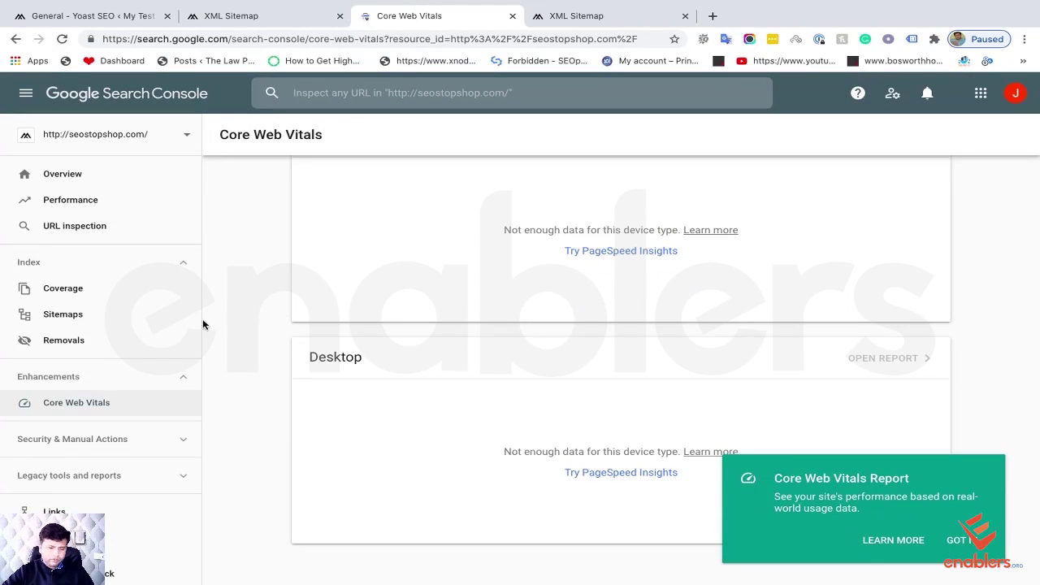
pyautogui.scroll(-1, 108, 360)
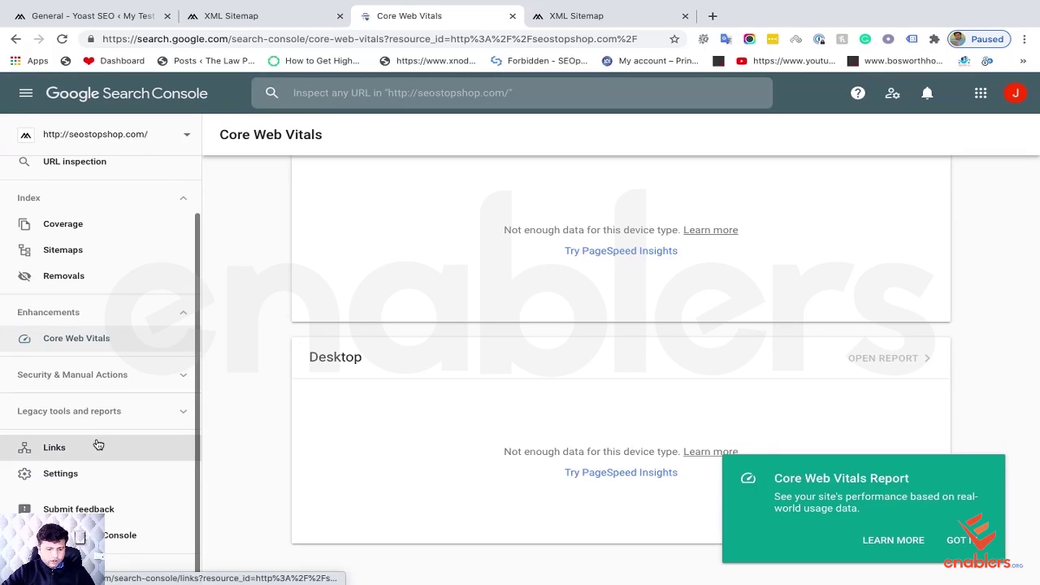
pyautogui.click(101, 378)
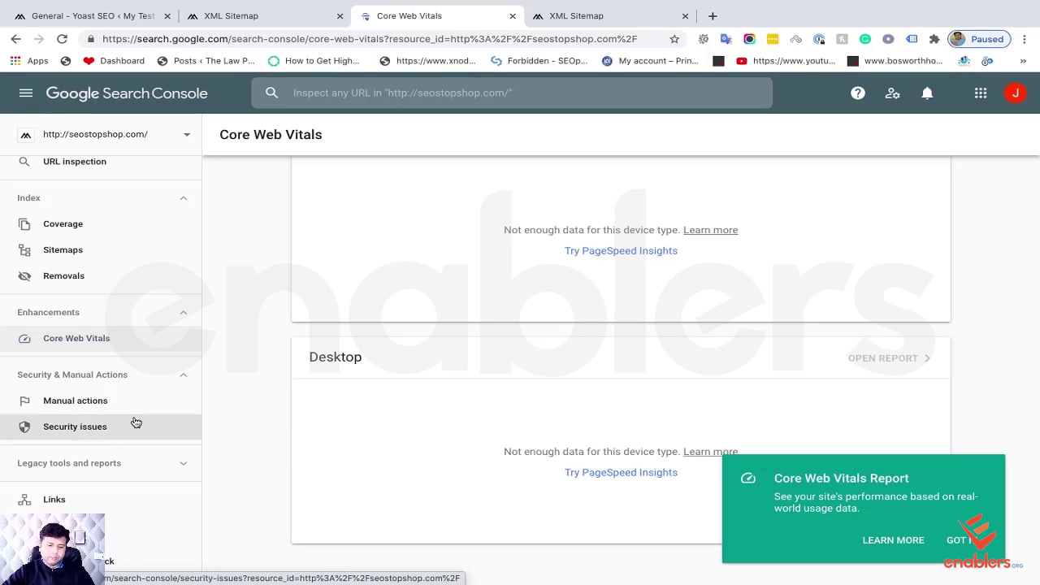
pyautogui.click(117, 424)
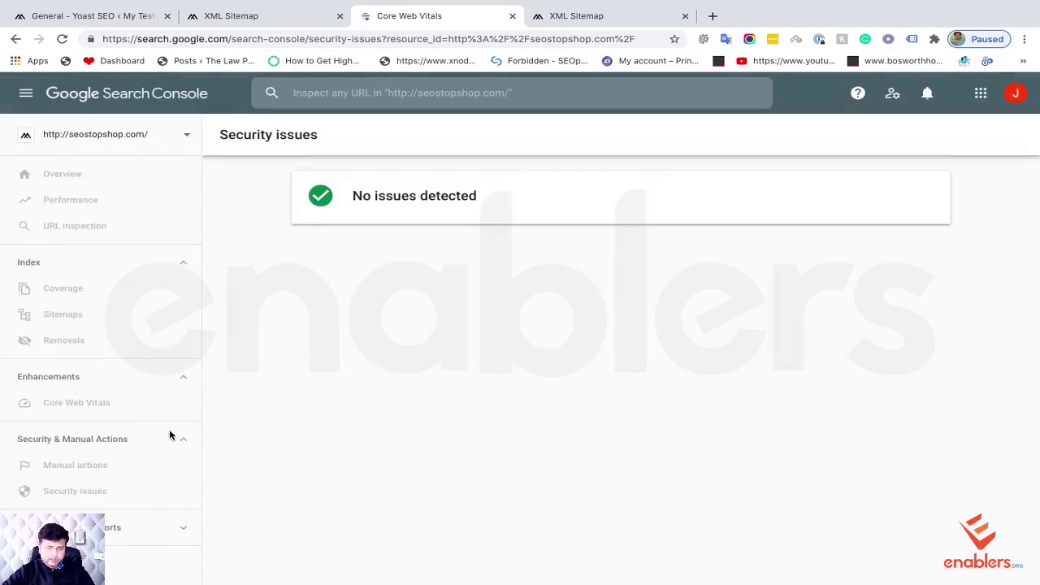
# Step: Look over the Links report and the property's Settings page
pyautogui.scroll(-2, 138, 404)
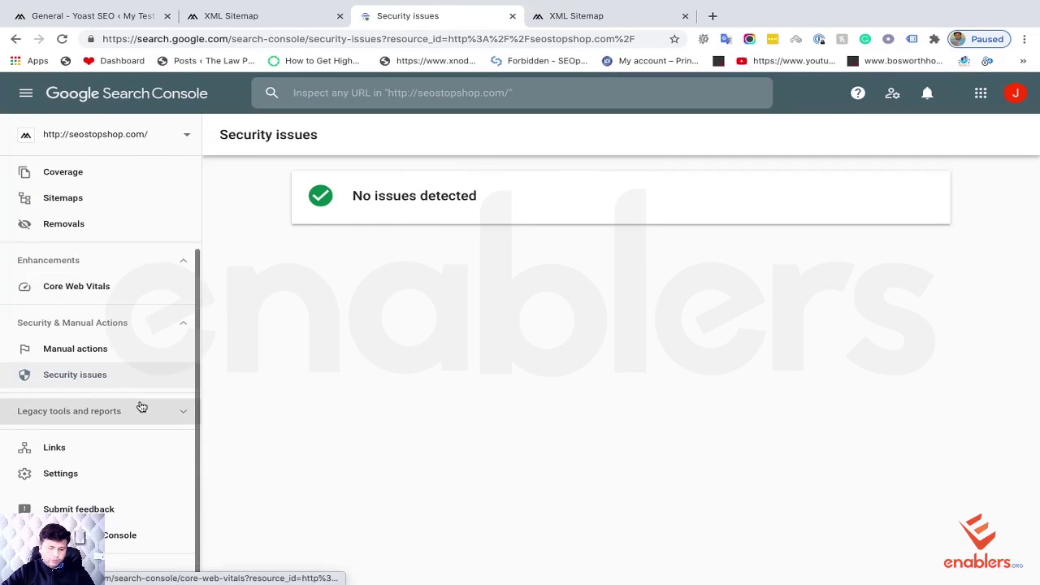
pyautogui.click(53, 447)
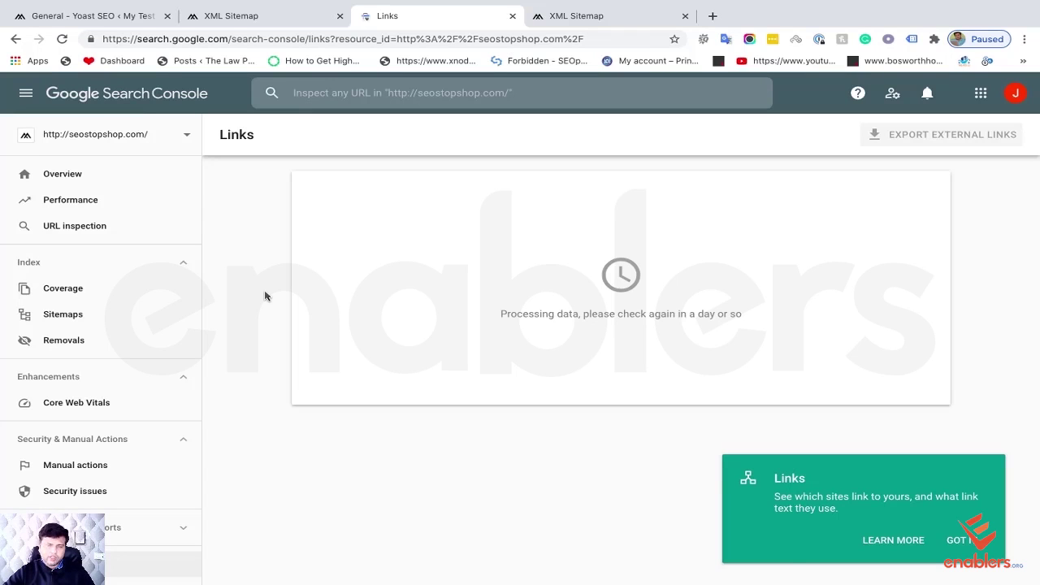
pyautogui.scroll(-2, 126, 431)
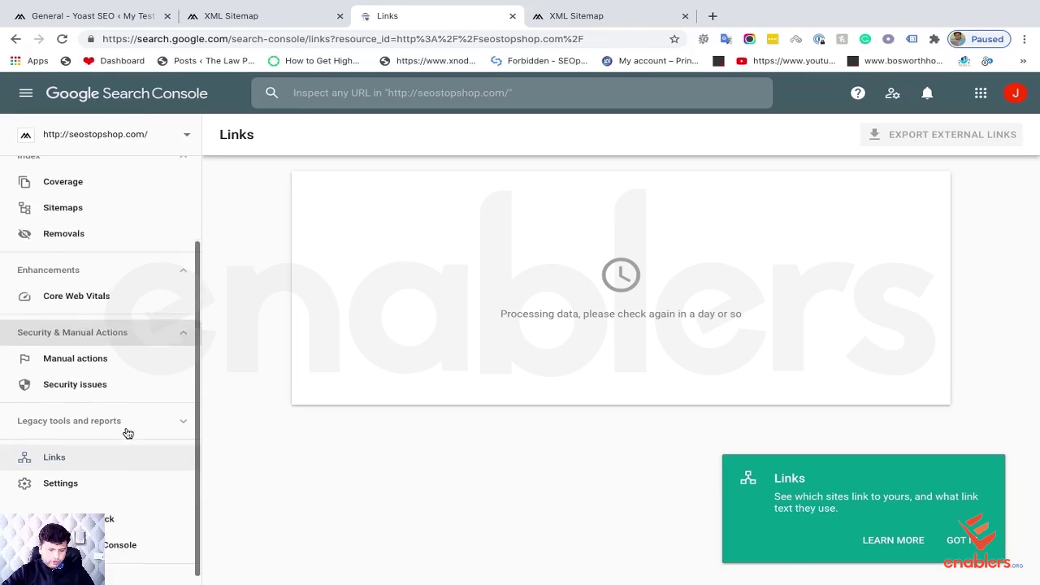
pyautogui.click(84, 474)
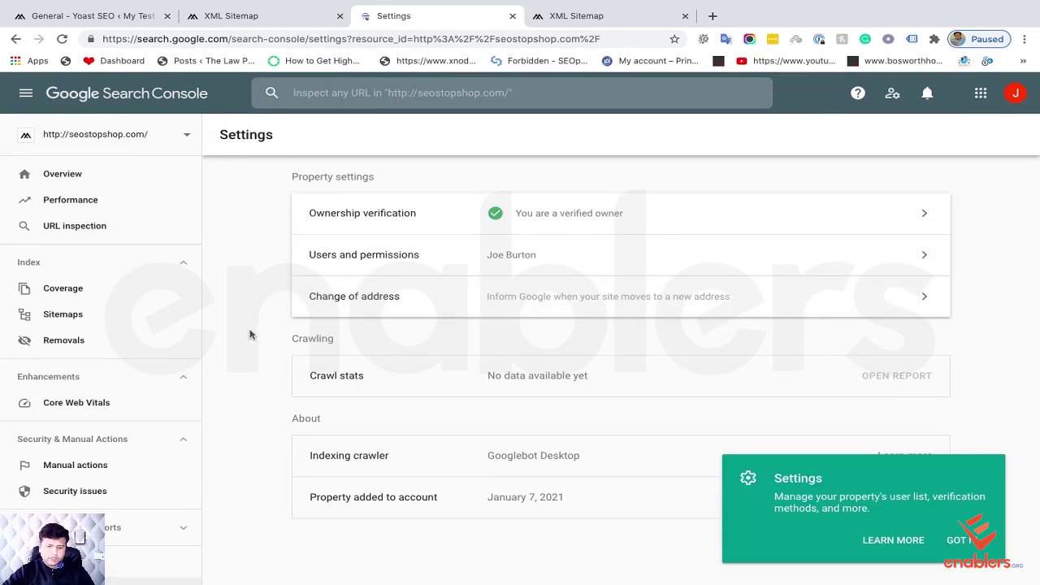
pyautogui.scroll(-2, 162, 390)
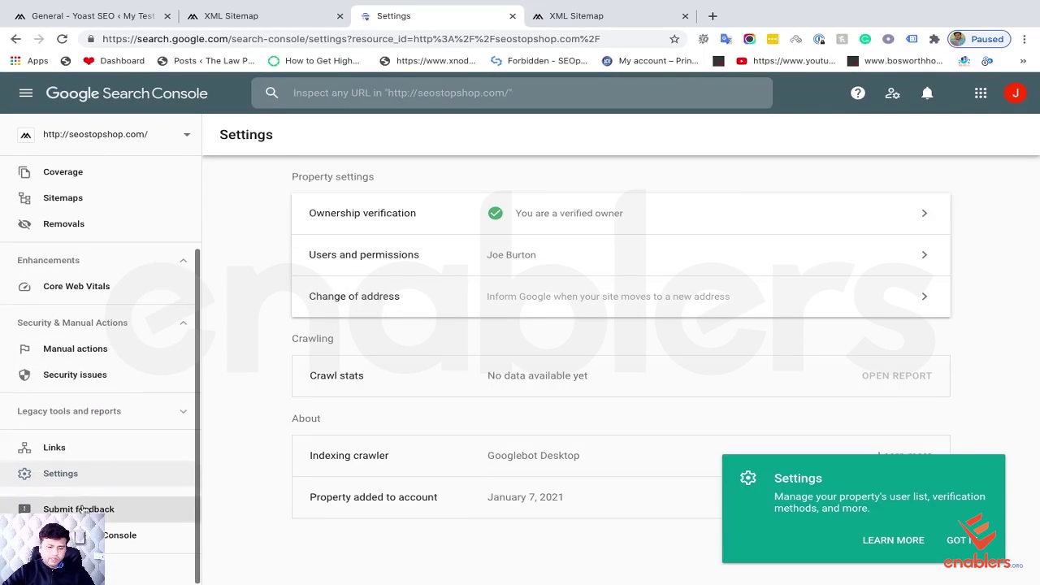
# Step: Examine the property's users and the permission levels offered for adding a user, and cancel without adding anyone
pyautogui.click(415, 265)
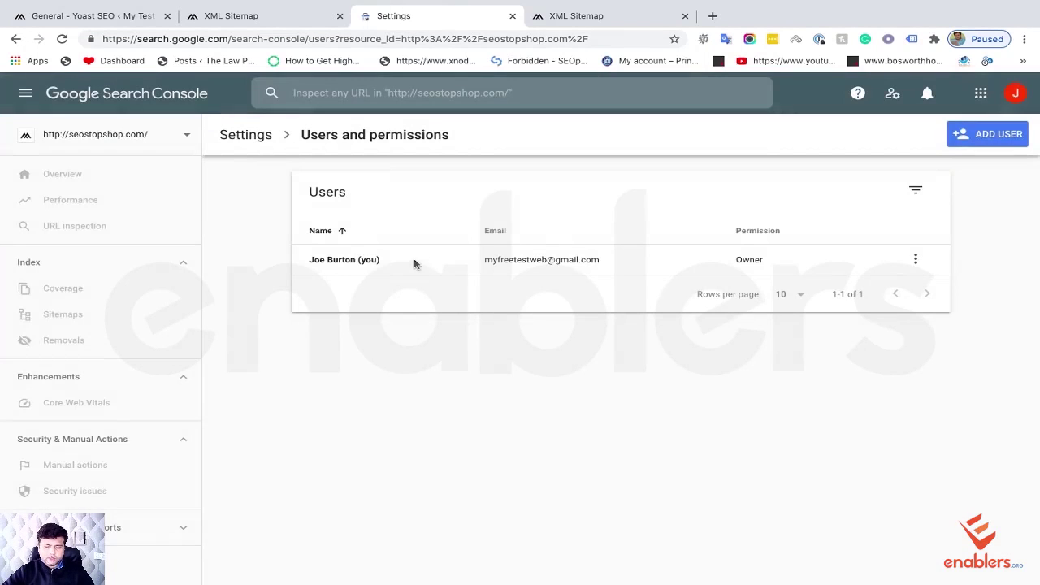
pyautogui.click(999, 134)
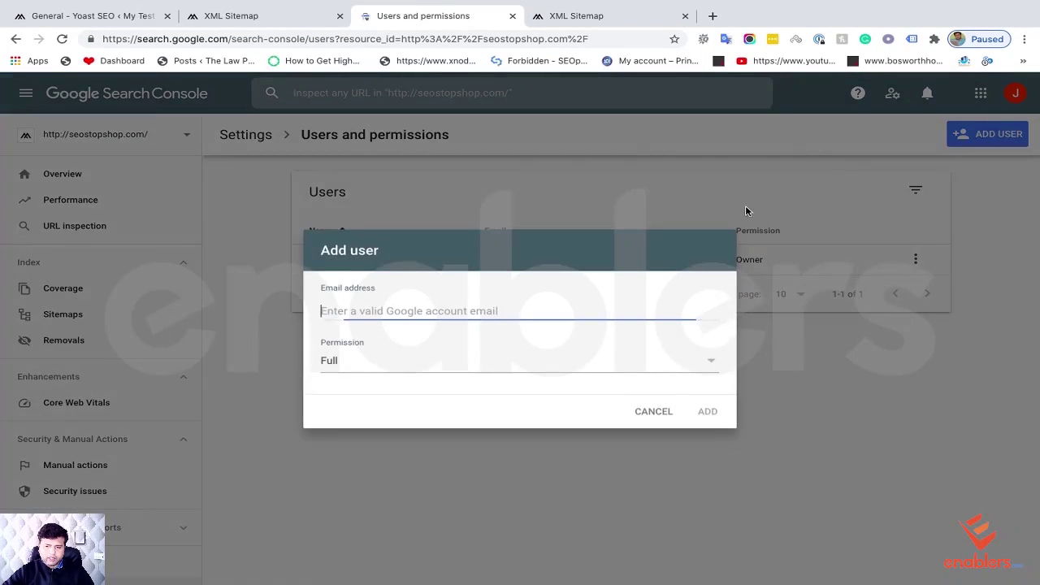
pyautogui.click(390, 371)
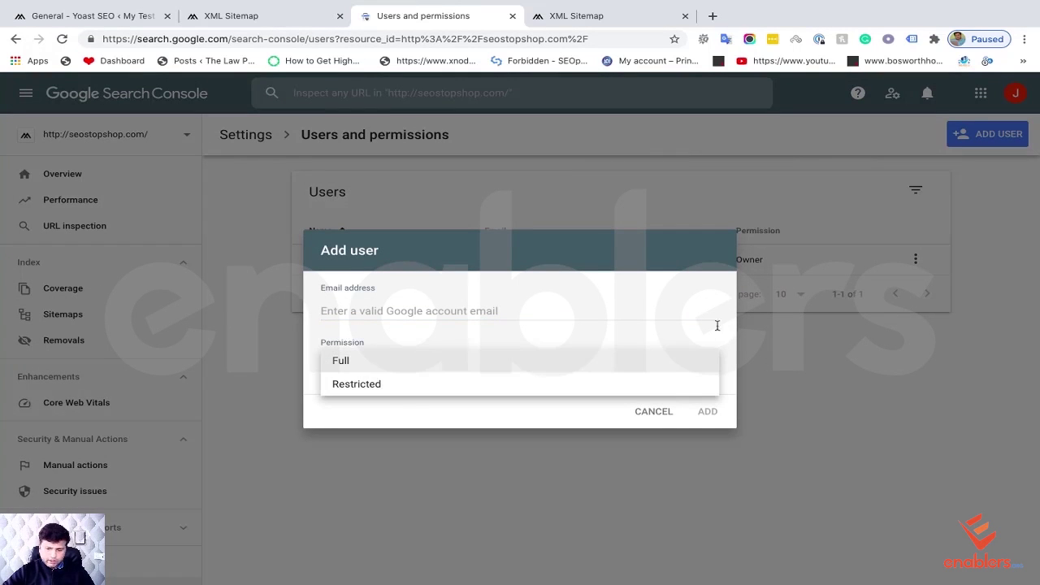
pyautogui.click(662, 414)
pyautogui.click(662, 414)
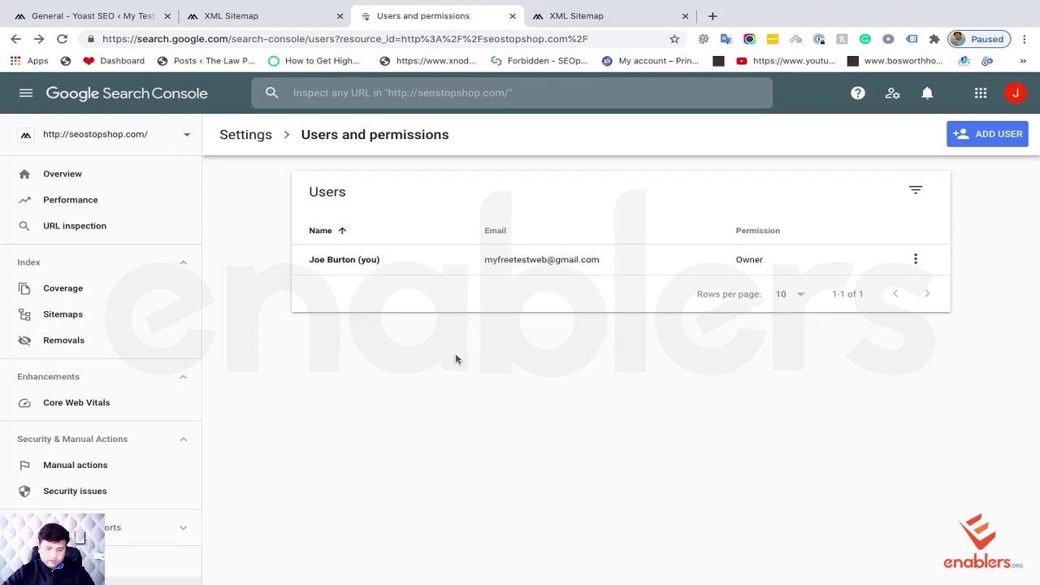
pyautogui.scroll(-1, 166, 420)
pyautogui.scroll(-1, 167, 418)
pyautogui.scroll(2, 167, 420)
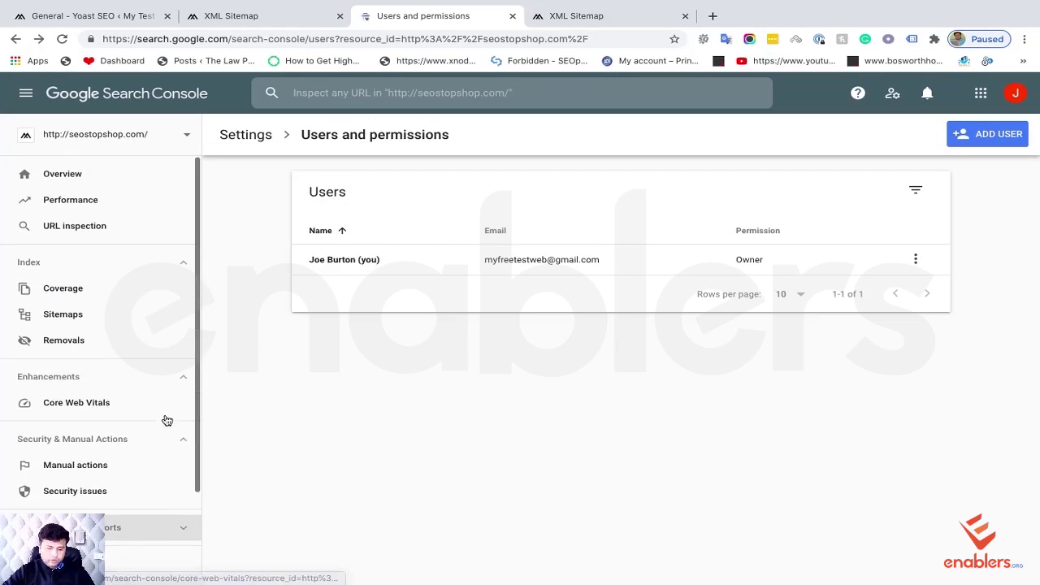